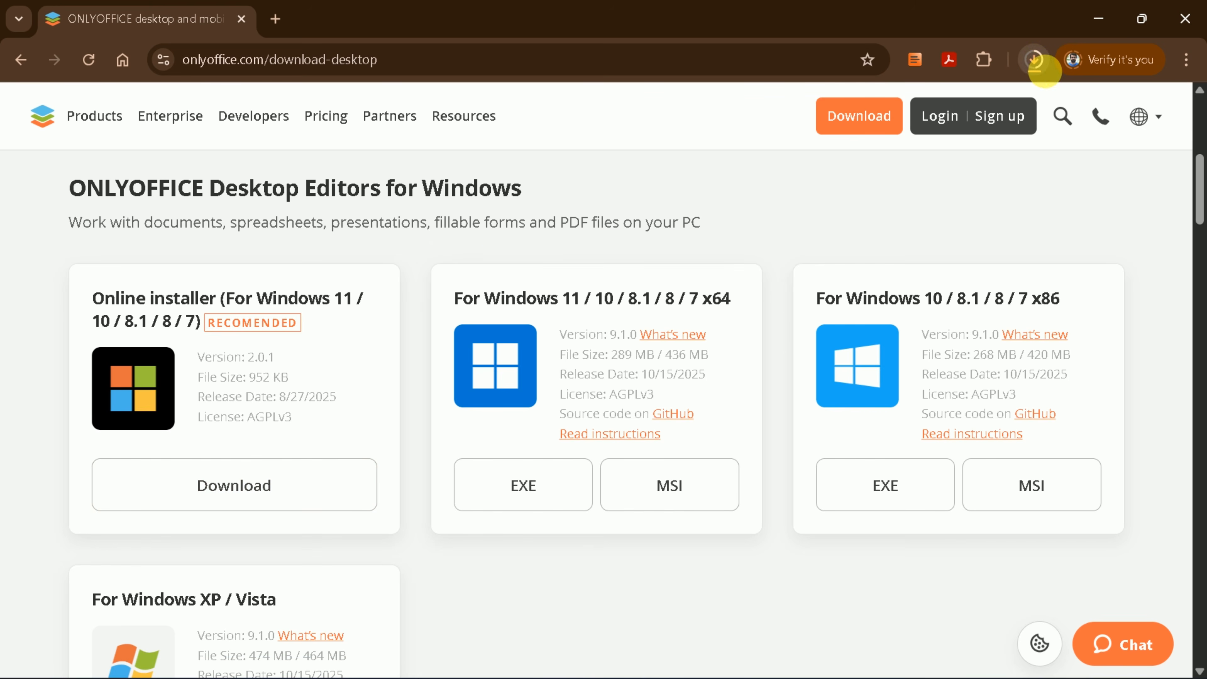
Open the browser's download list to check the ONLYOFFICE installer.
left_click(1035, 61)
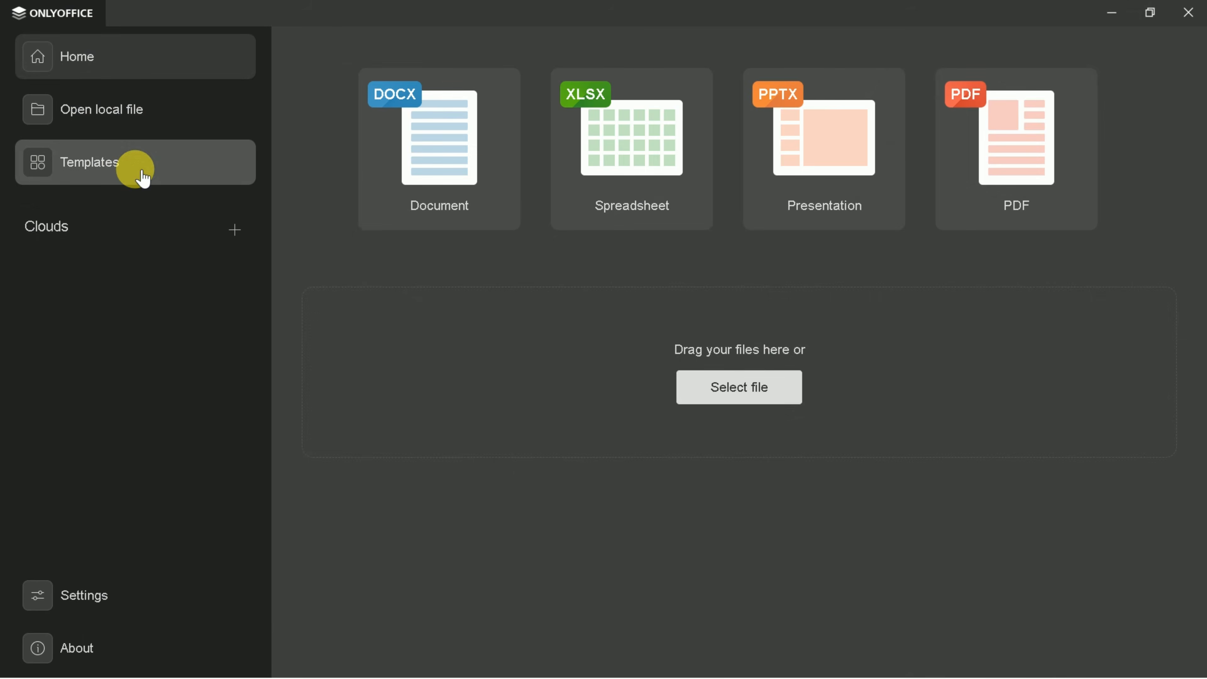
Browse the template gallery's Documents, Spreadsheets, Presentations and PDFs categories.
left_click(143, 179)
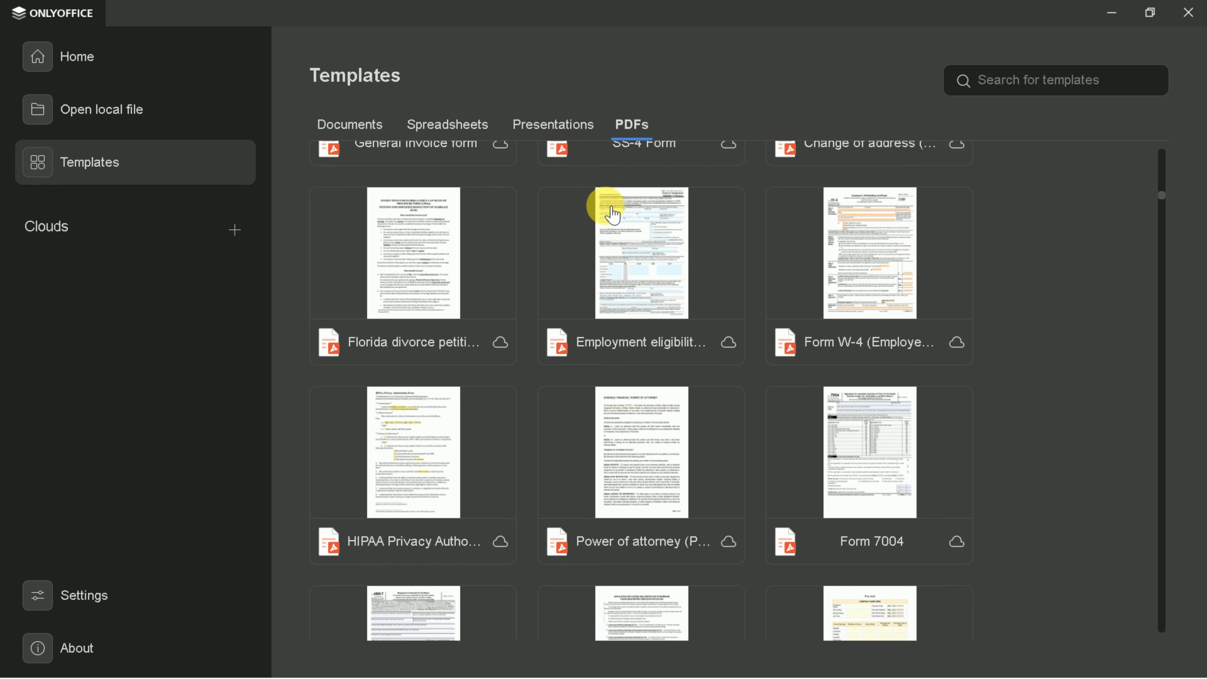
left_click(369, 124)
left_click(458, 118)
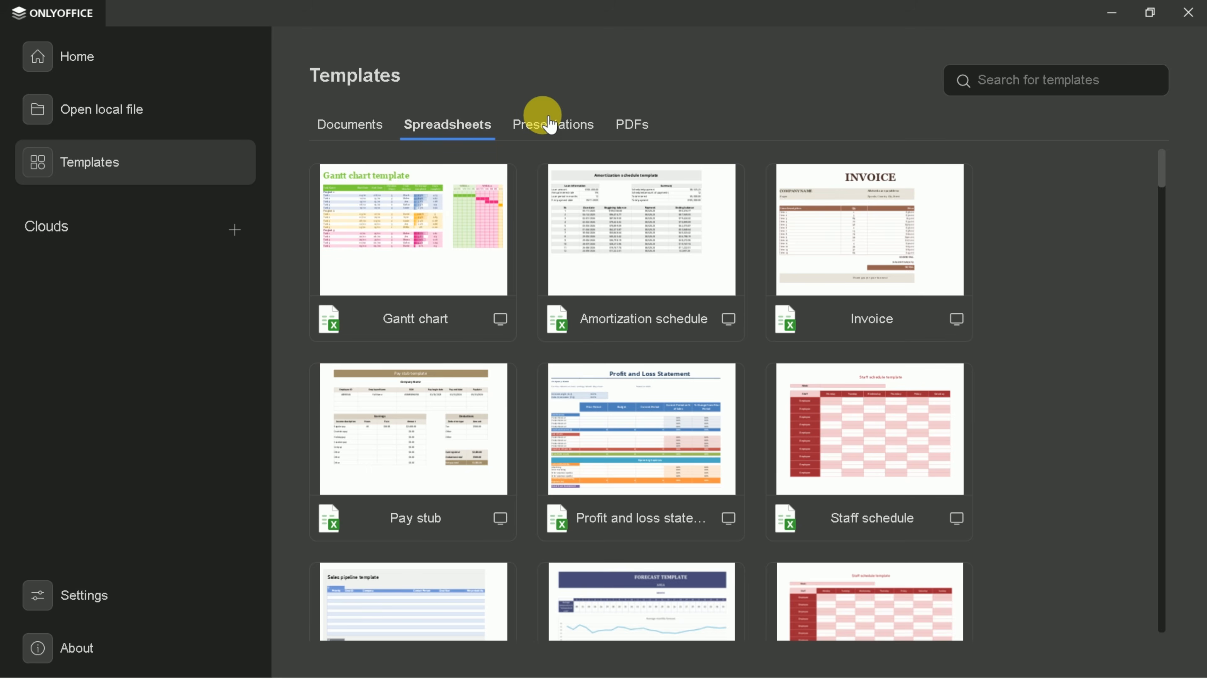
left_click(539, 114)
left_click(630, 116)
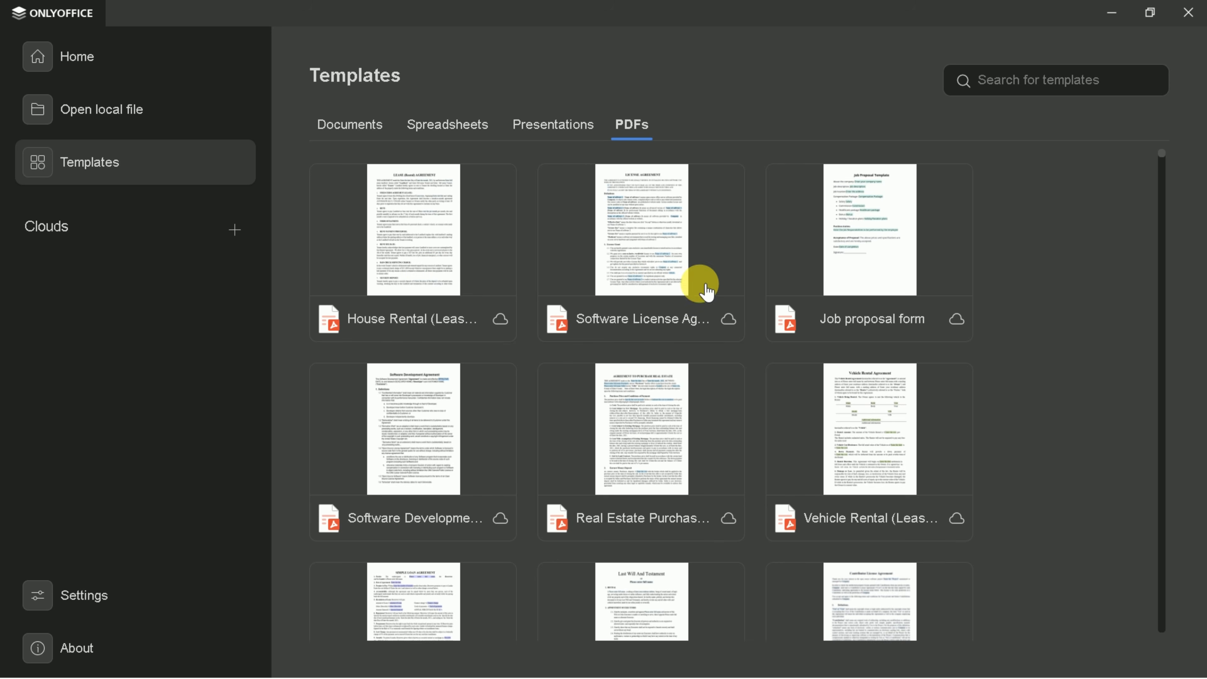
Preview the Software License Agreement PDF template, look through its pages and close the preview.
left_click(663, 254)
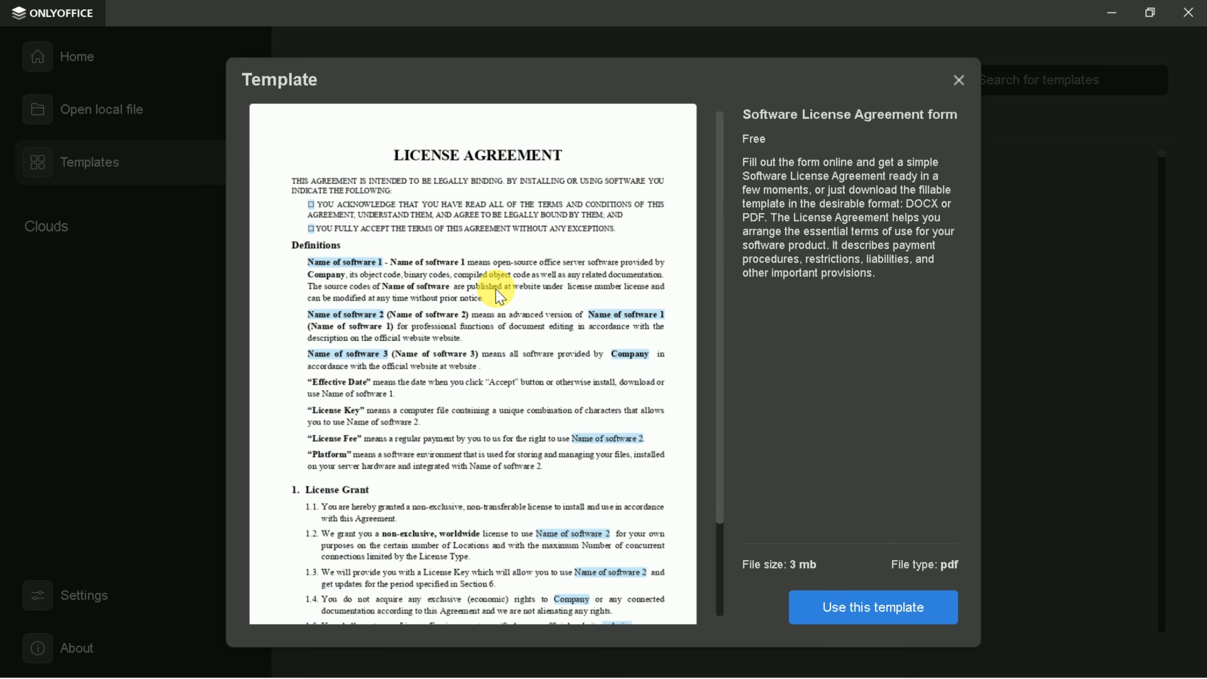
scroll(498, 295, "down", 3)
scroll(498, 295, "up", 3)
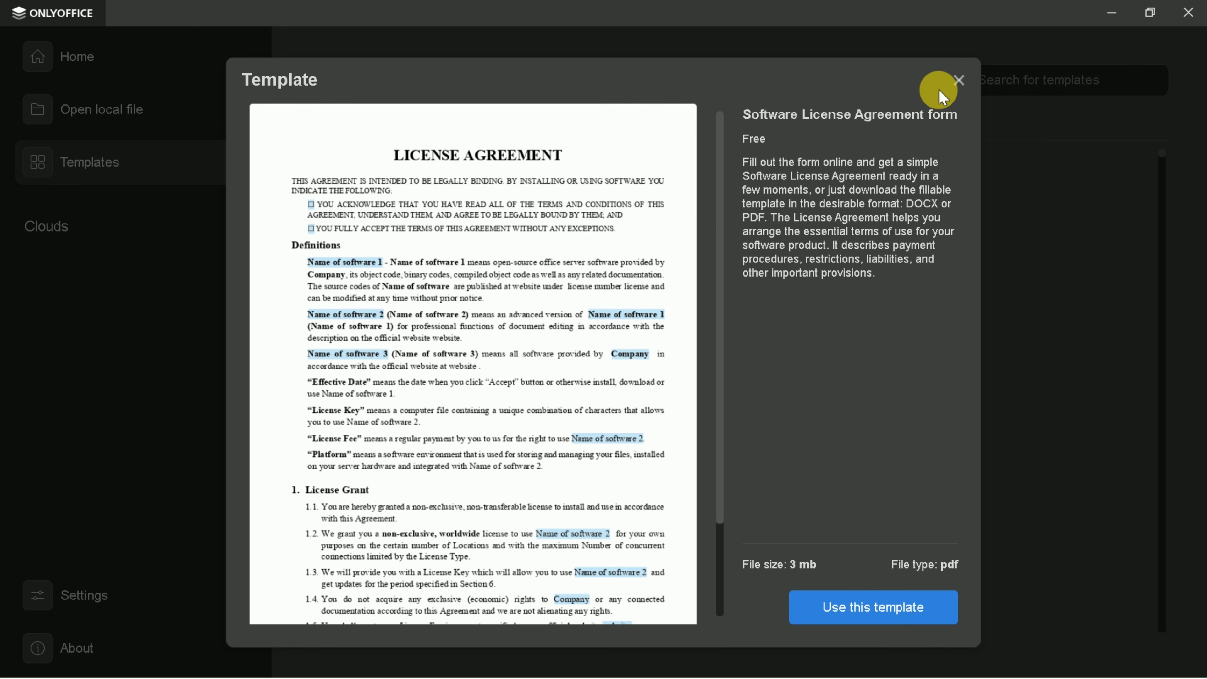
left_click(957, 80)
Preview the Job proposal form template, look through its contents and close the preview.
left_click(886, 217)
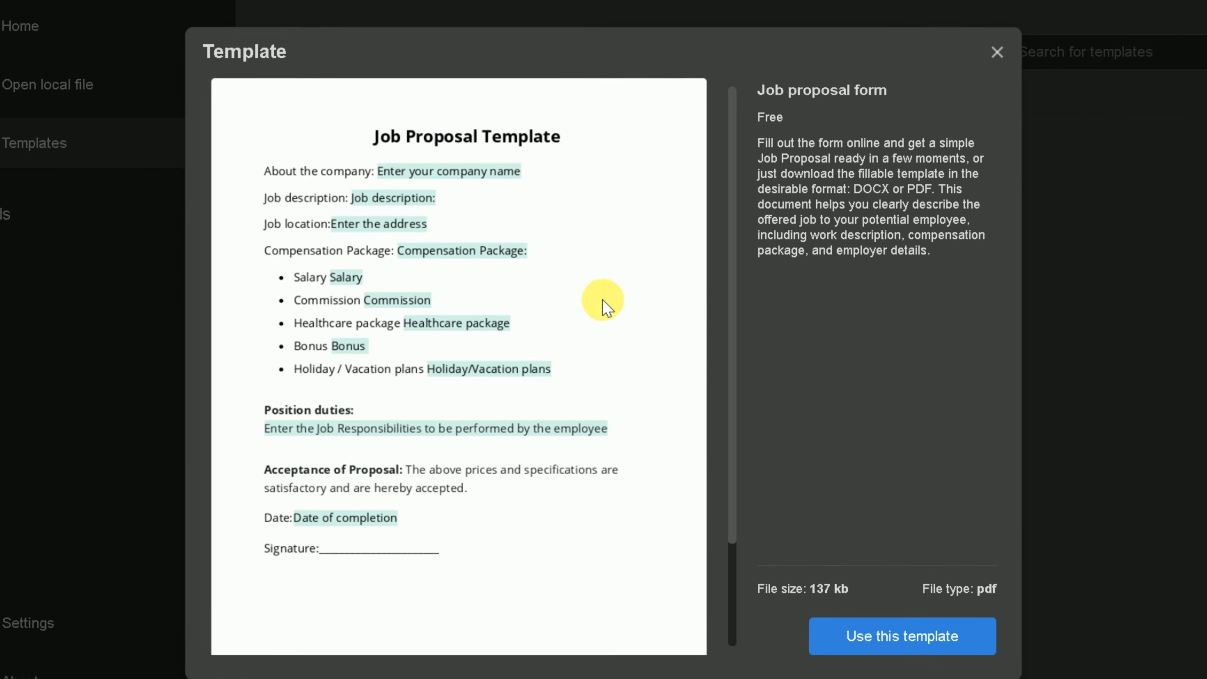
scroll(421, 253, "down", 3)
scroll(428, 267, "up", 3)
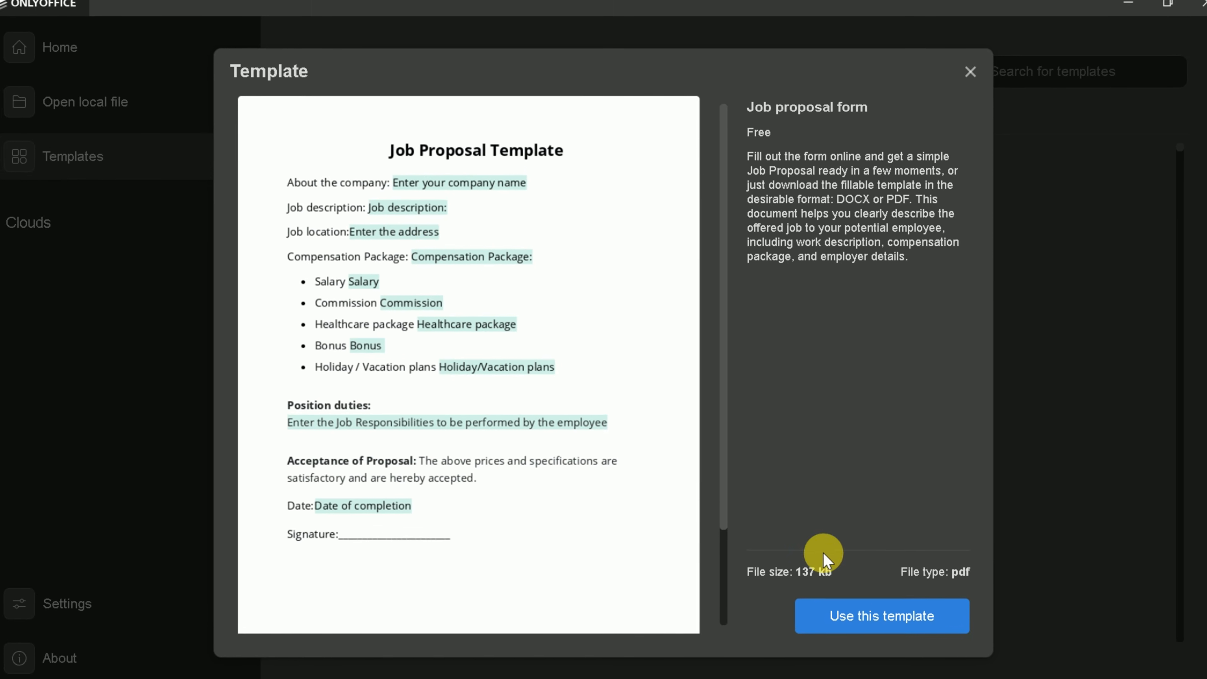
left_click(977, 66)
Find the General Invoice form among the PDF templates, preview it and close the preview.
scroll(823, 313, "down", 10)
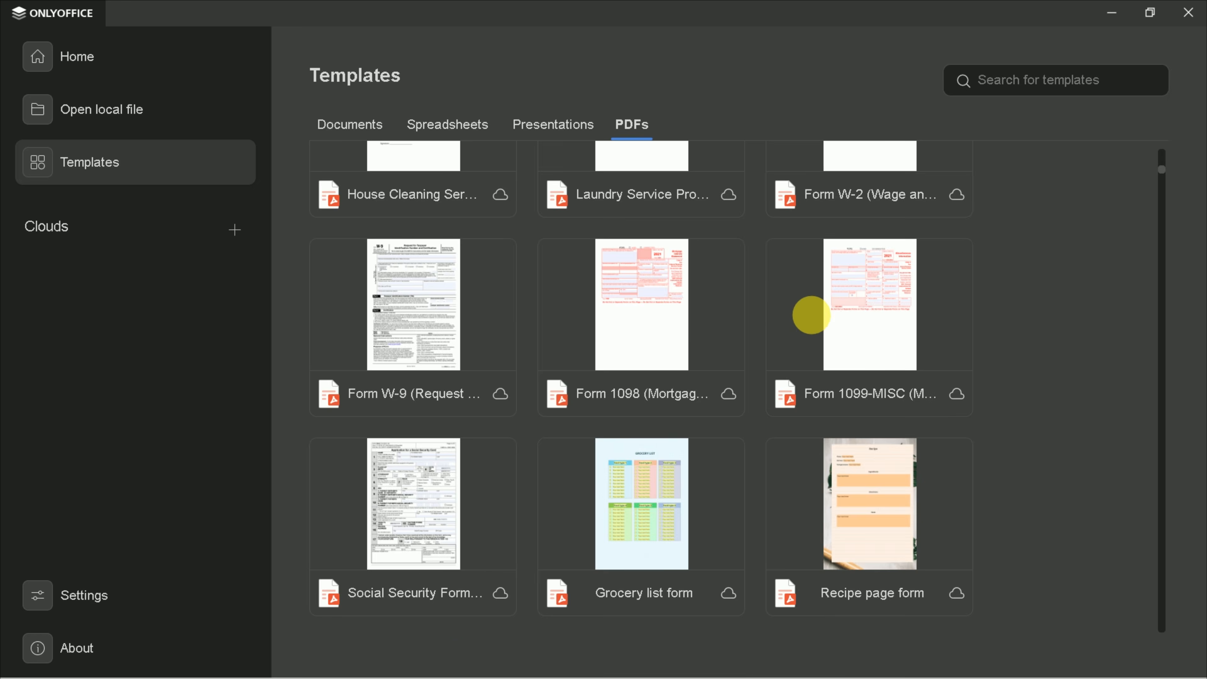
scroll(803, 316, "down", 5)
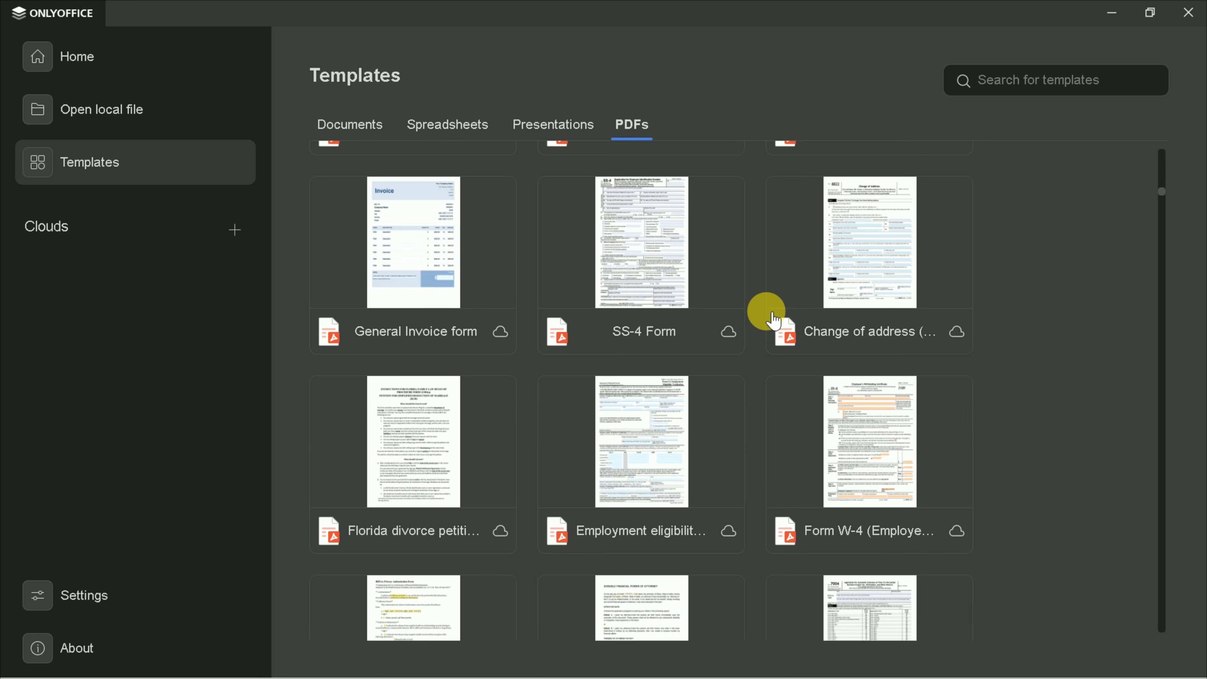
left_click(474, 274)
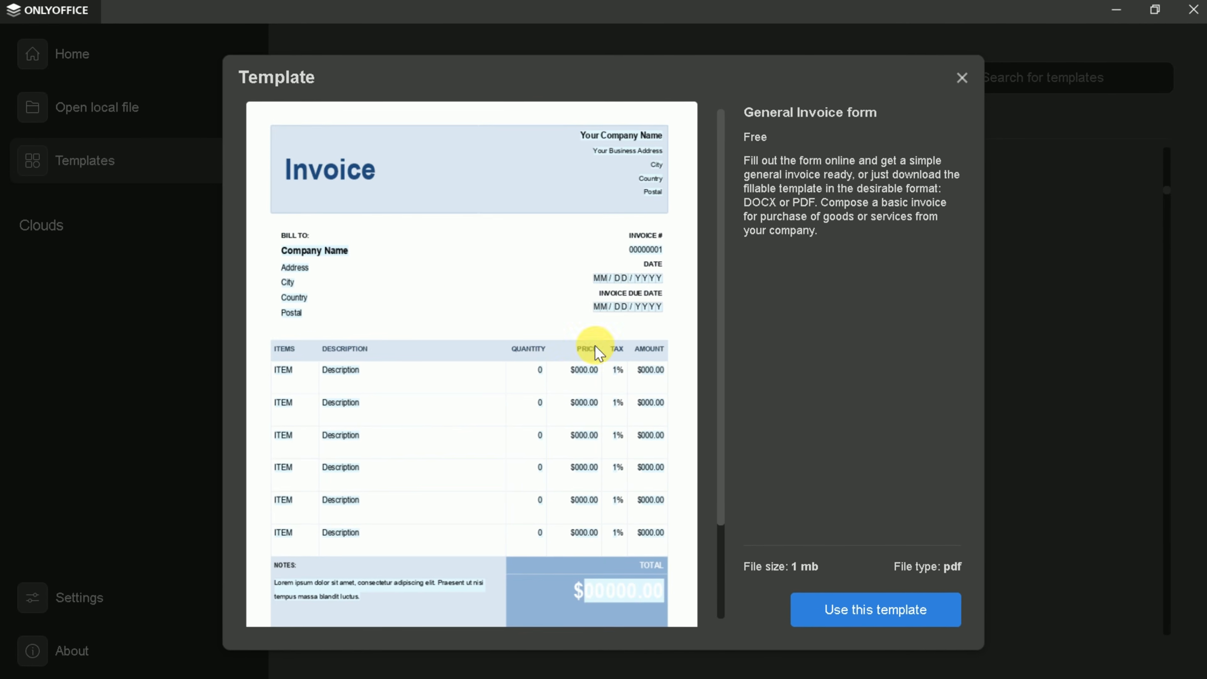
left_click(969, 72)
Return to the start page and open the local PDF file "Ai and human thinking capabilities".
left_click(81, 59)
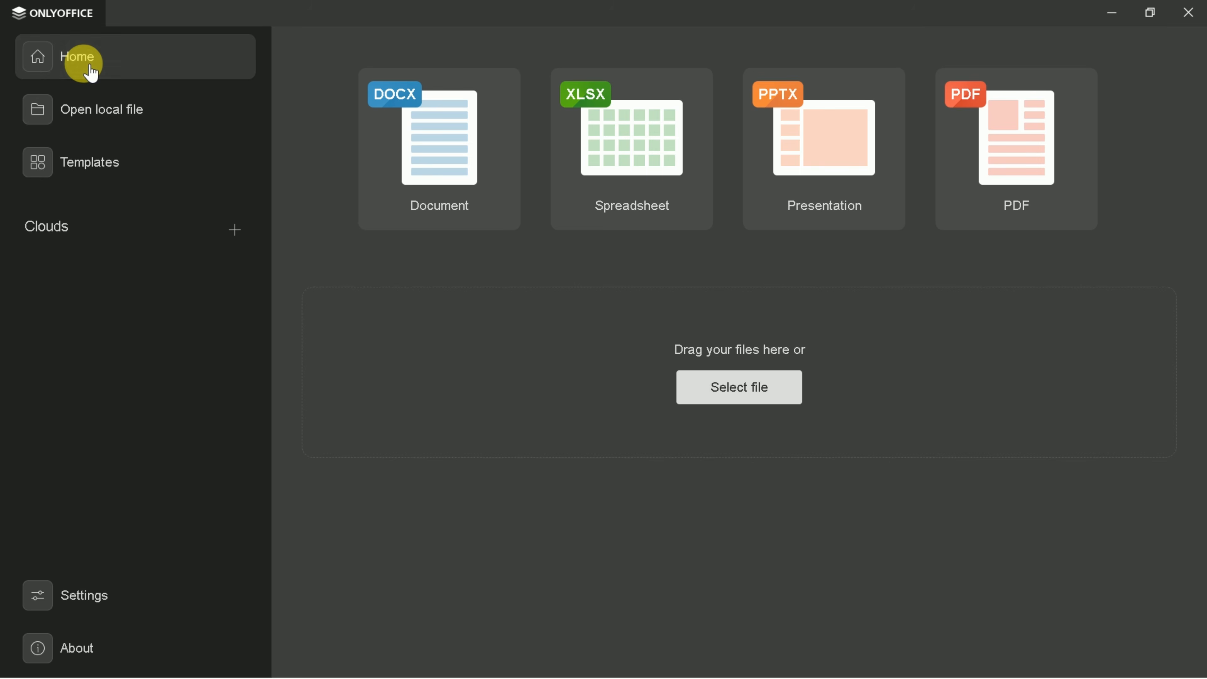
left_click(771, 397)
left_click(442, 419)
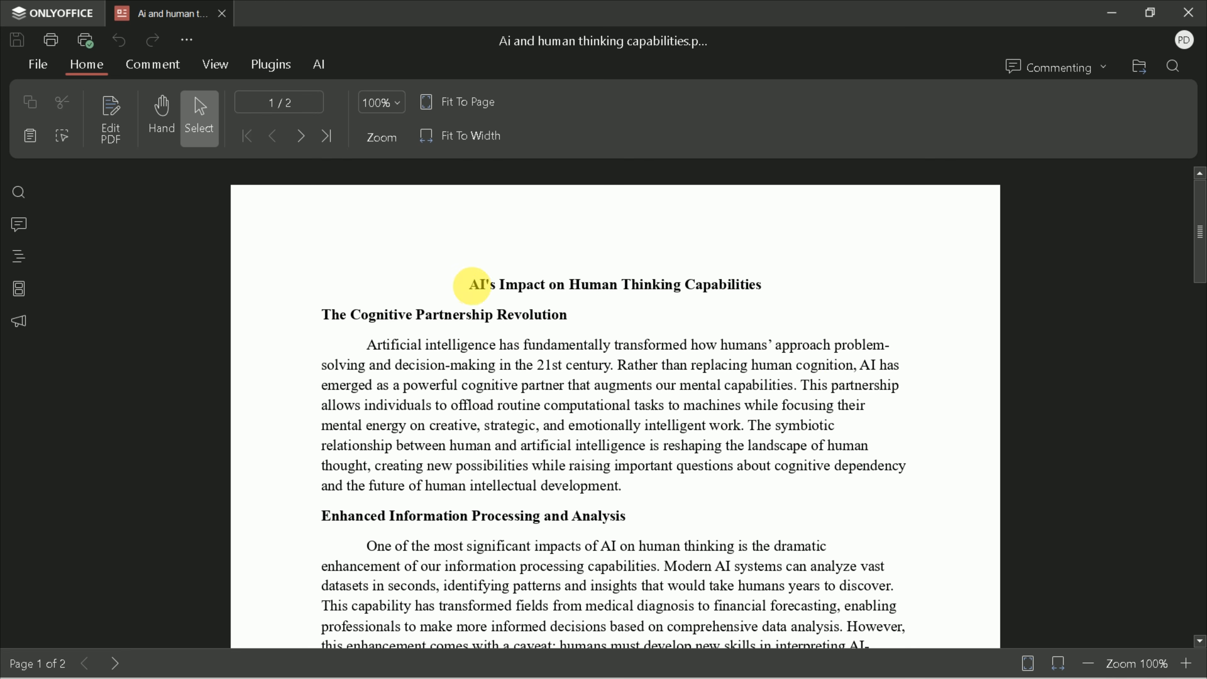
Select the PDF's title to view its text options, deselect it and look through both pages.
left_click_drag(480, 291, 795, 282)
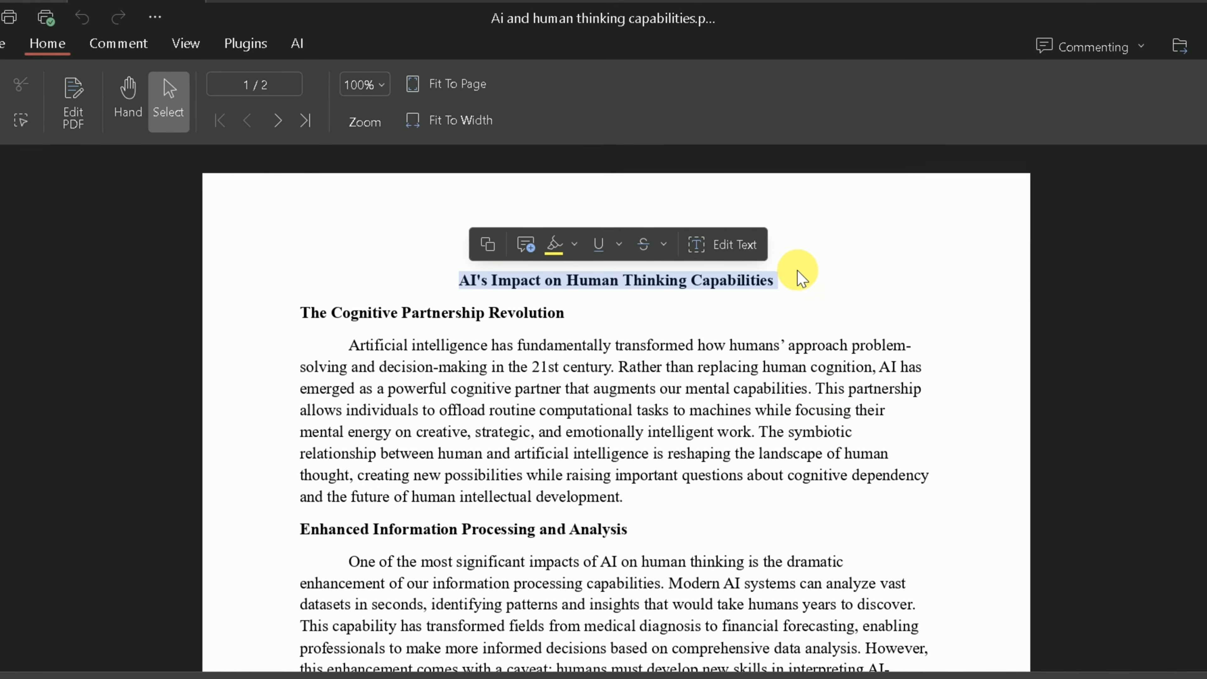
left_click(706, 340)
scroll(710, 380, "down", 10)
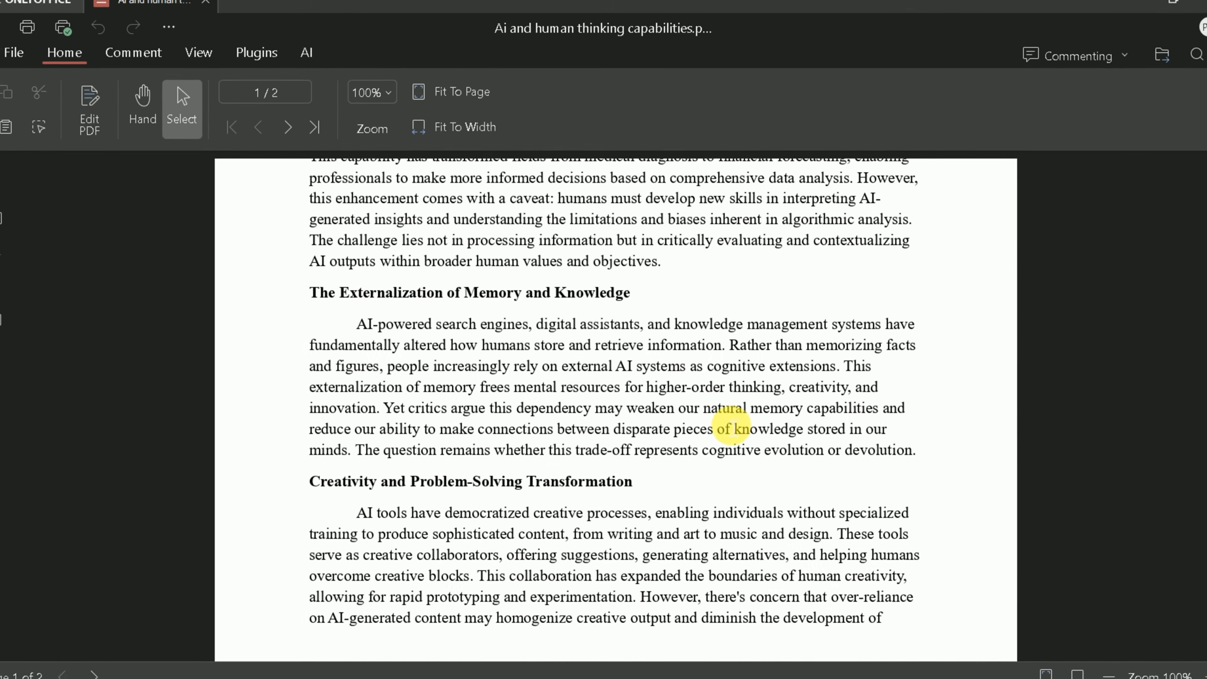
scroll(732, 428, "down", 15)
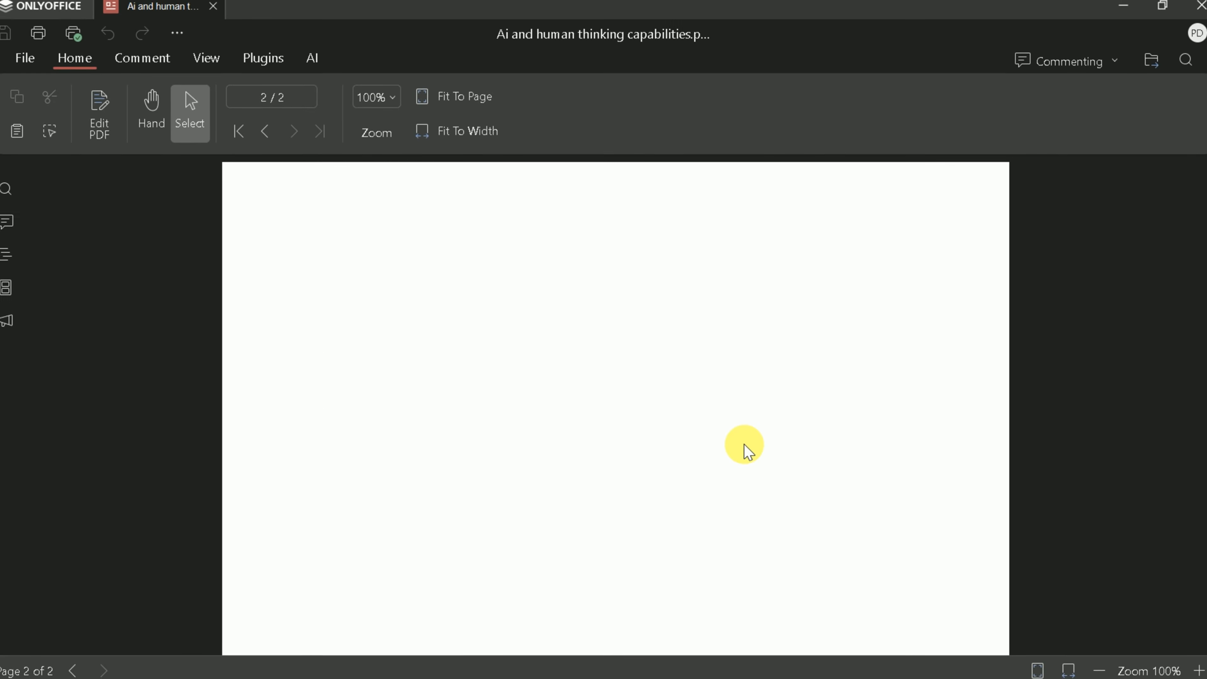
scroll(748, 451, "up", 20)
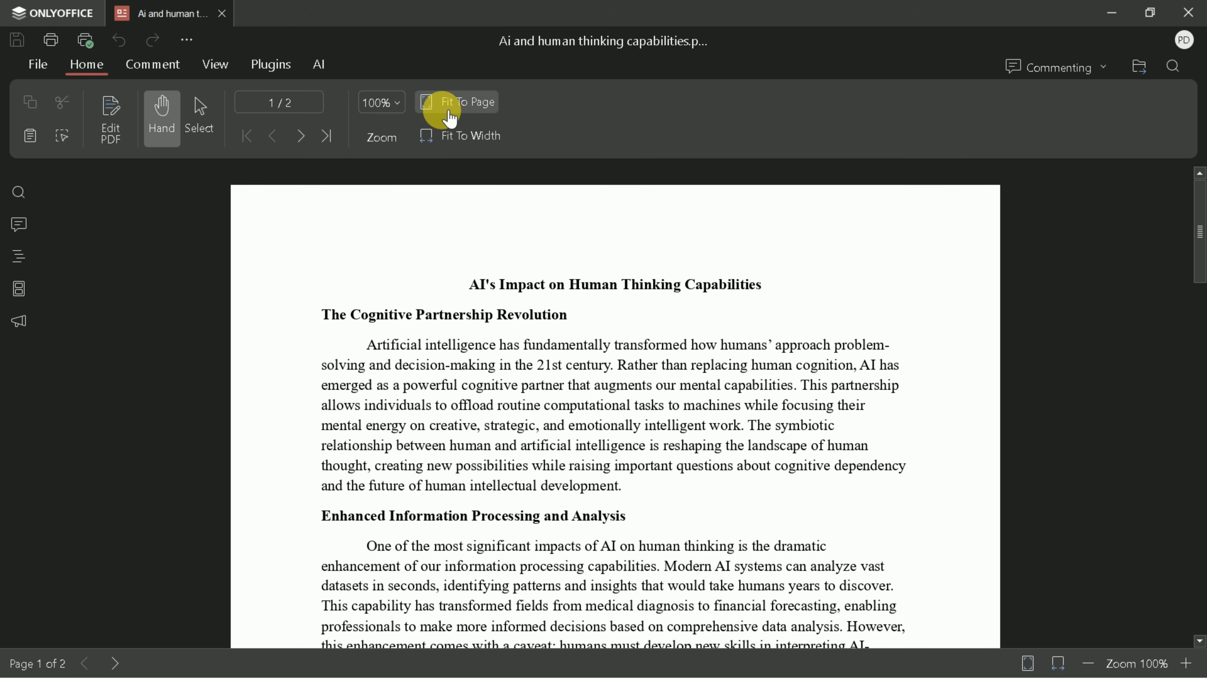
Fit the page to the window width and switch the PDF to editing mode.
left_click(470, 142)
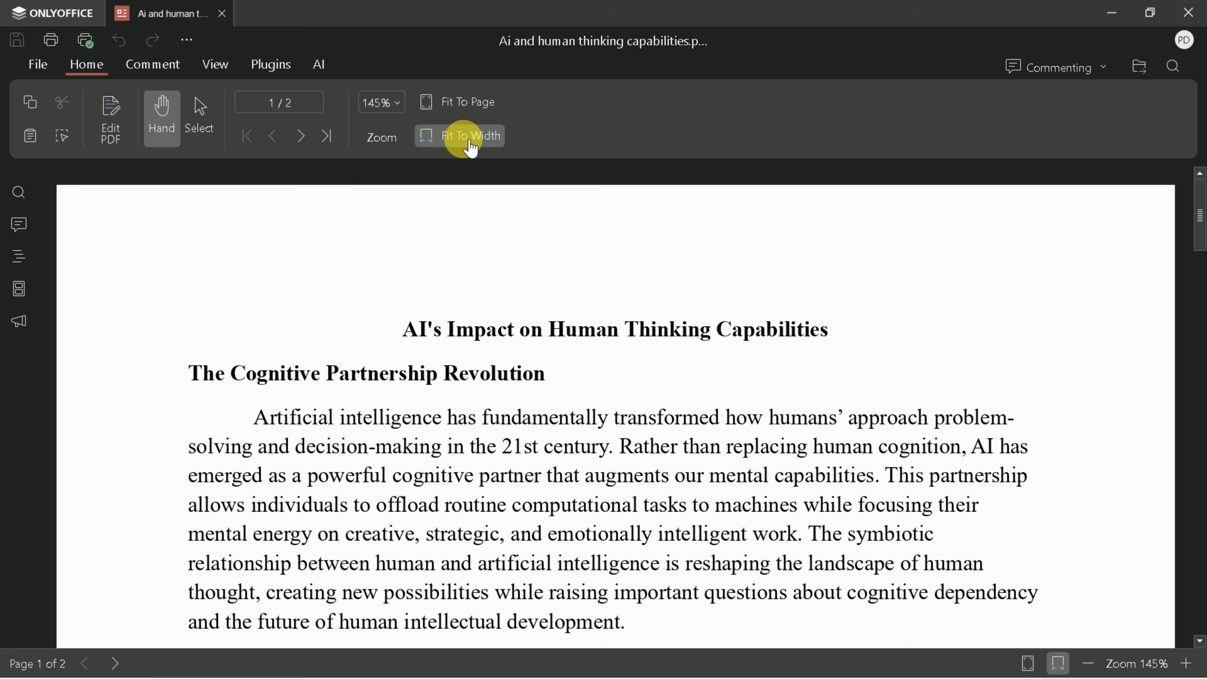
scroll(430, 223, "down", 20)
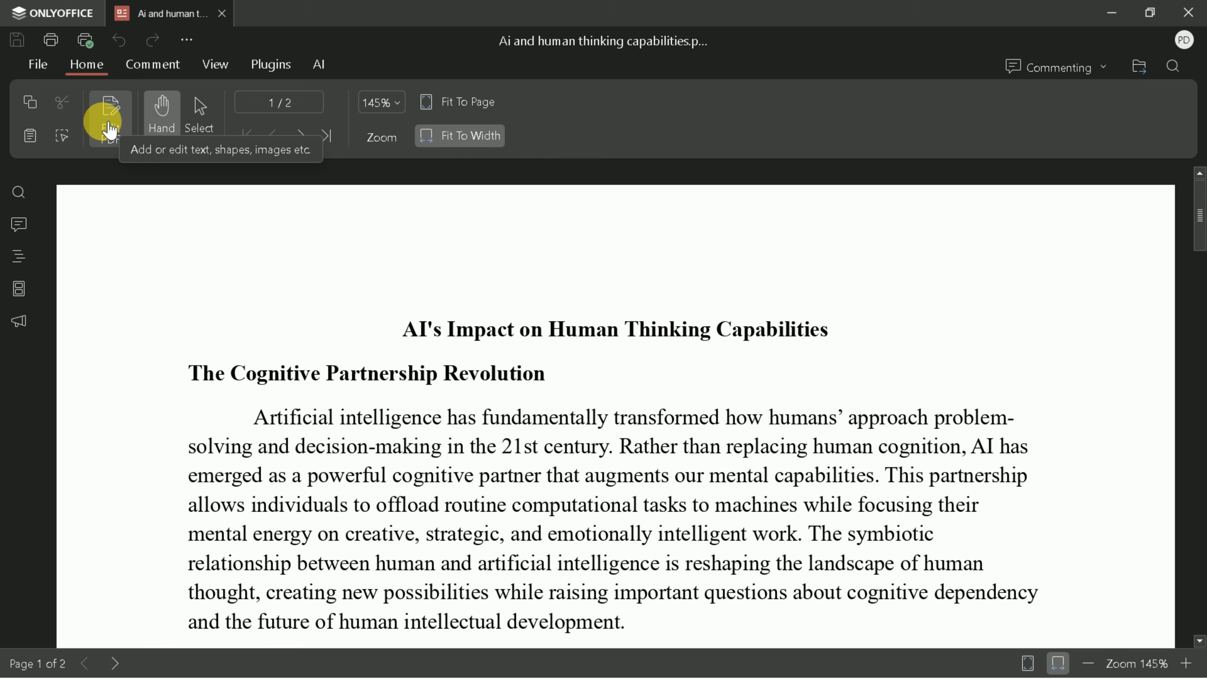
left_click(110, 129)
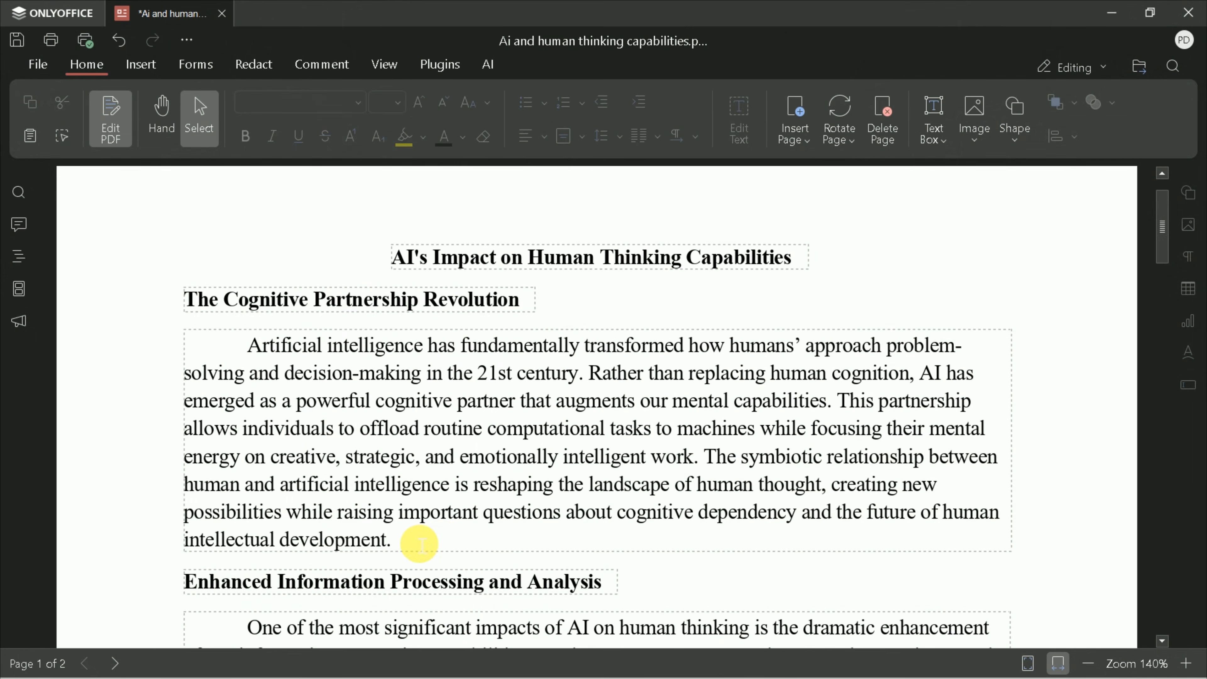
Try bold, italic, underline and yellow highlighting on the paragraph under "The Cognitive Partnership Revolution", removing each again.
left_click_drag(418, 539, 249, 348)
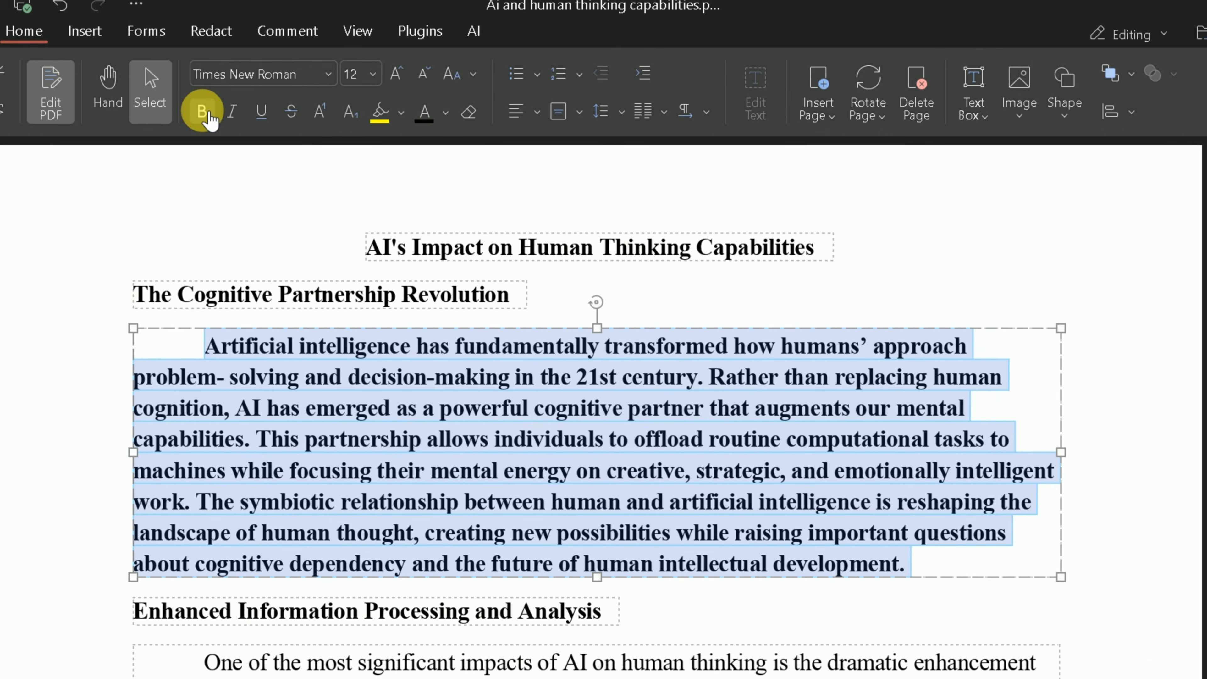
left_click(252, 140)
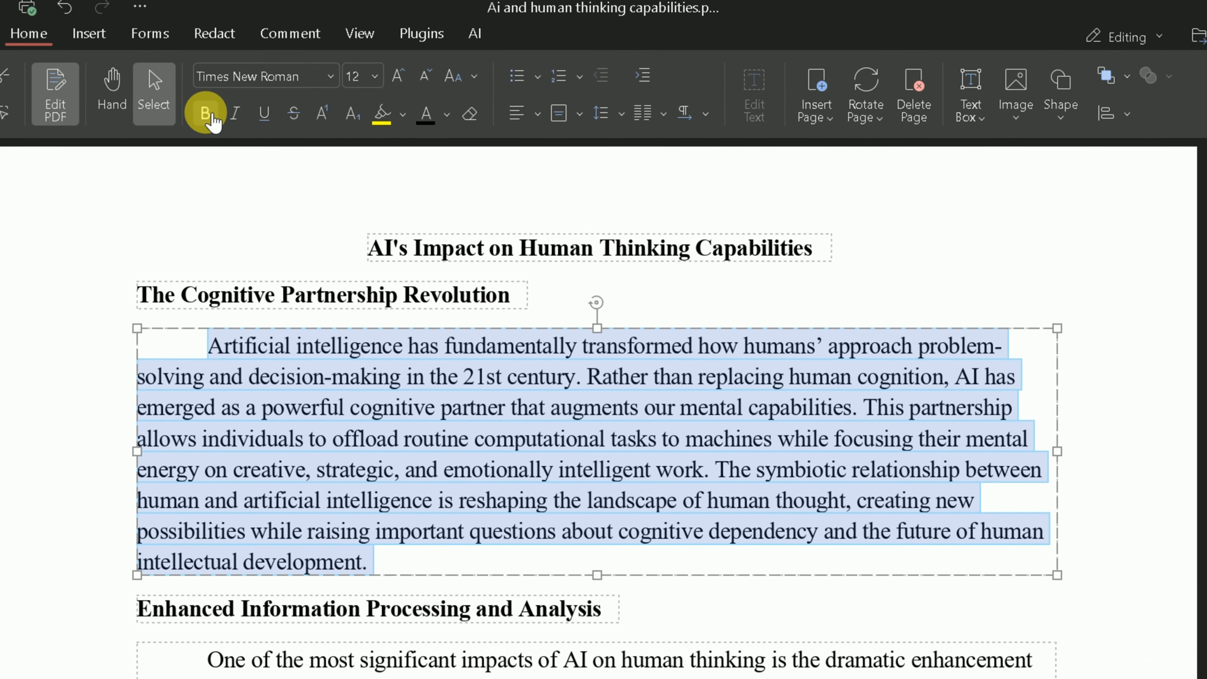
left_click(239, 120)
left_click(243, 122)
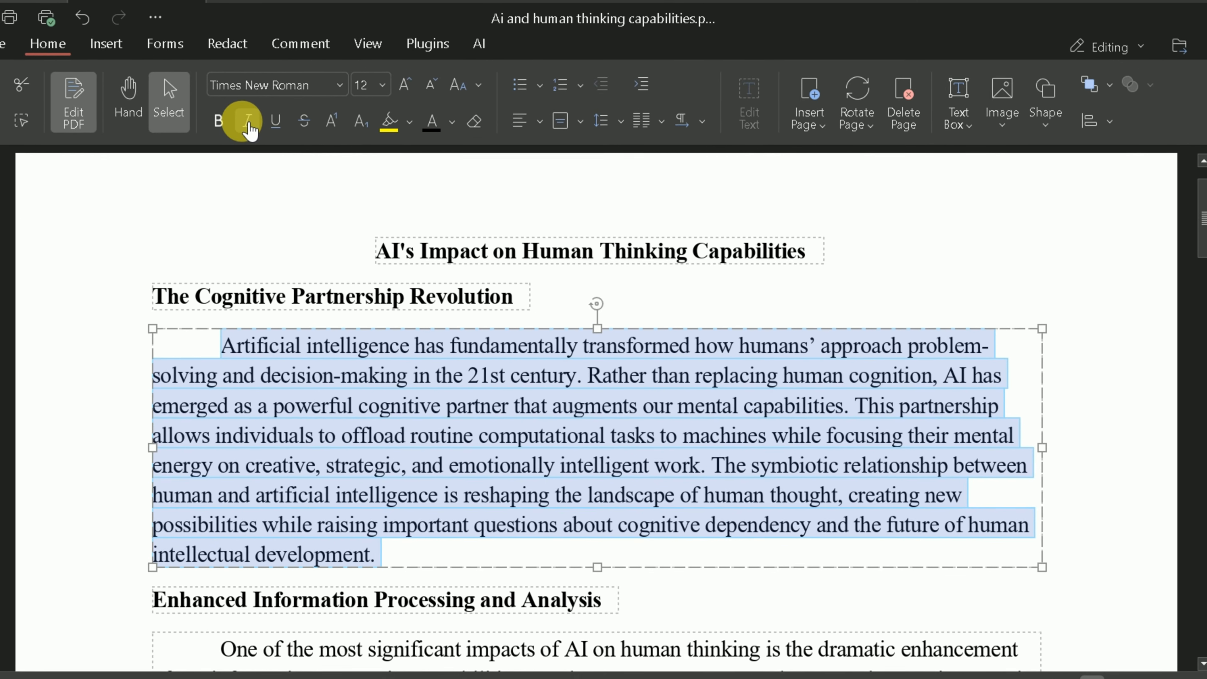
left_click(278, 125)
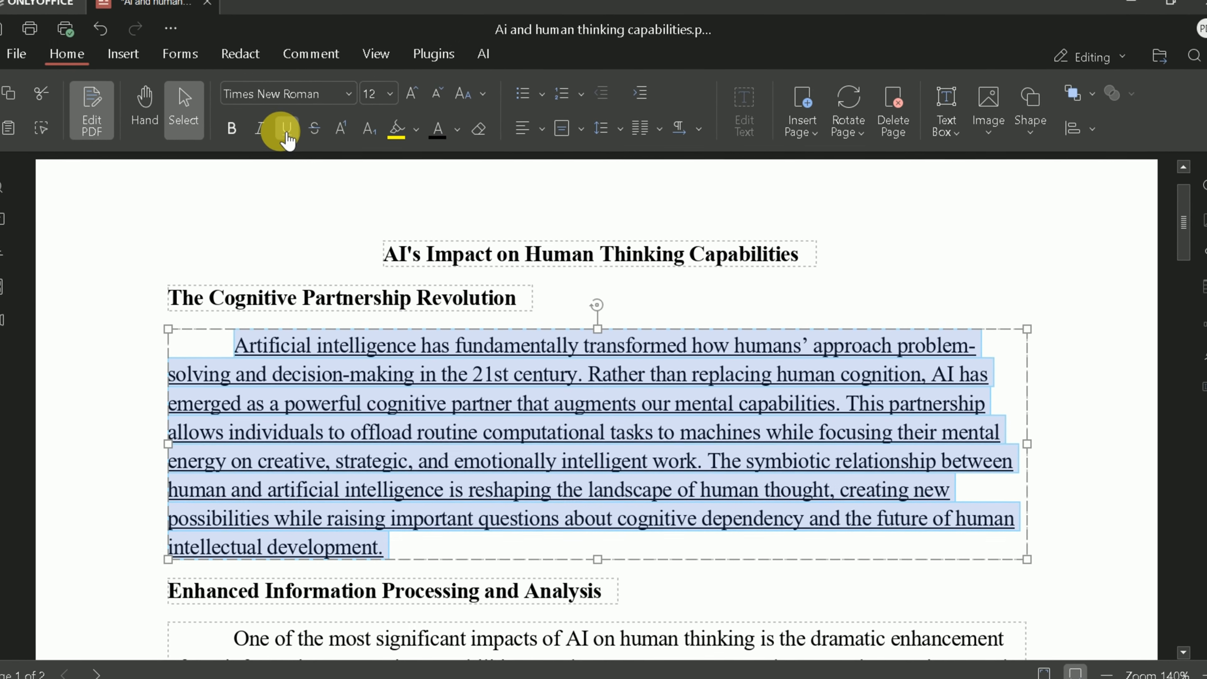
left_click(278, 125)
left_click(397, 127)
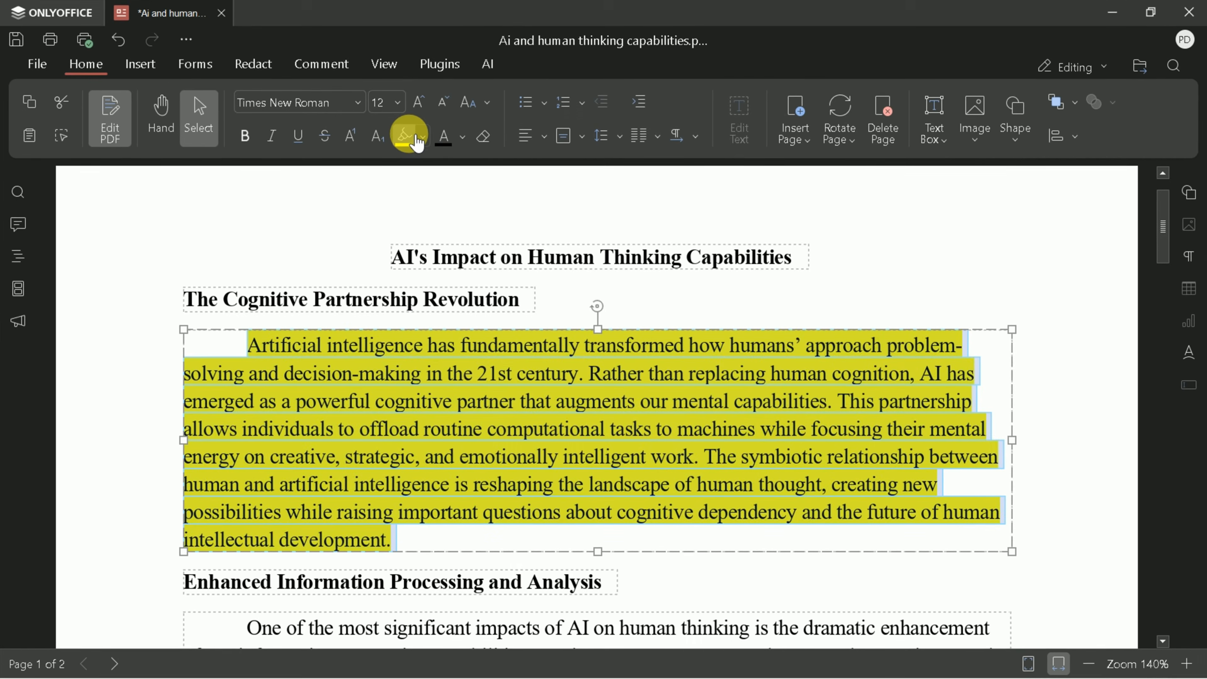
left_click(397, 127)
View the available fonts and change-case options for the selected paragraph, then deselect it without applying any.
left_click(361, 105)
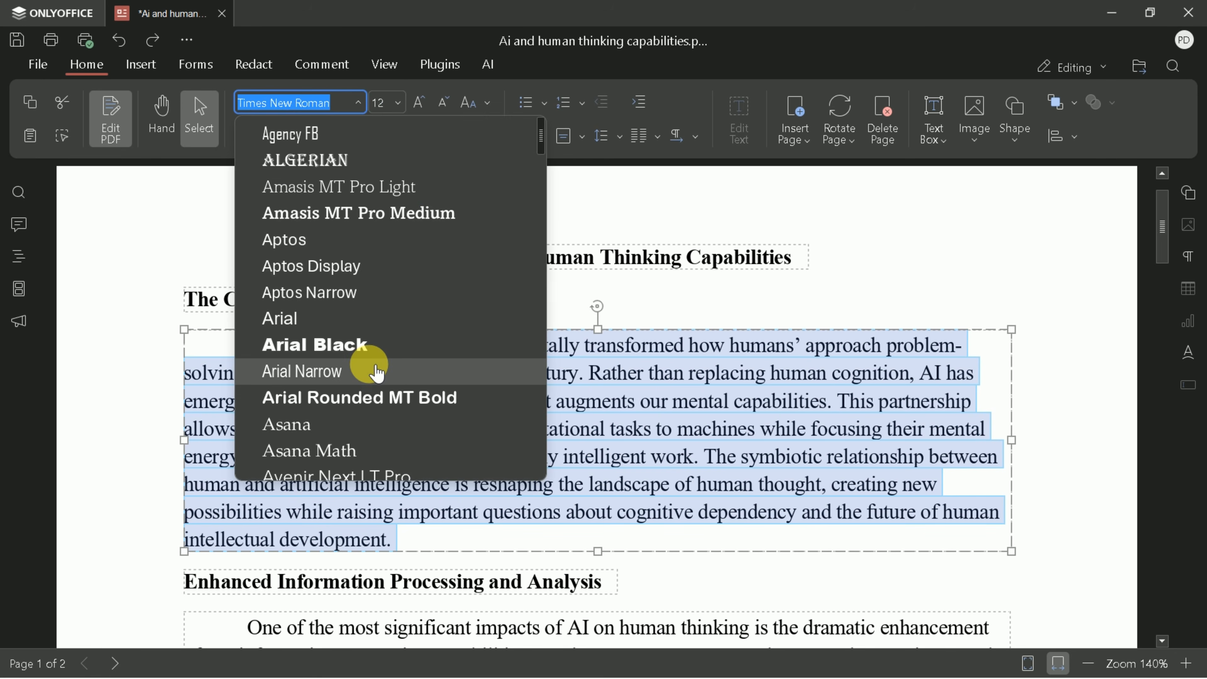
left_click(486, 106)
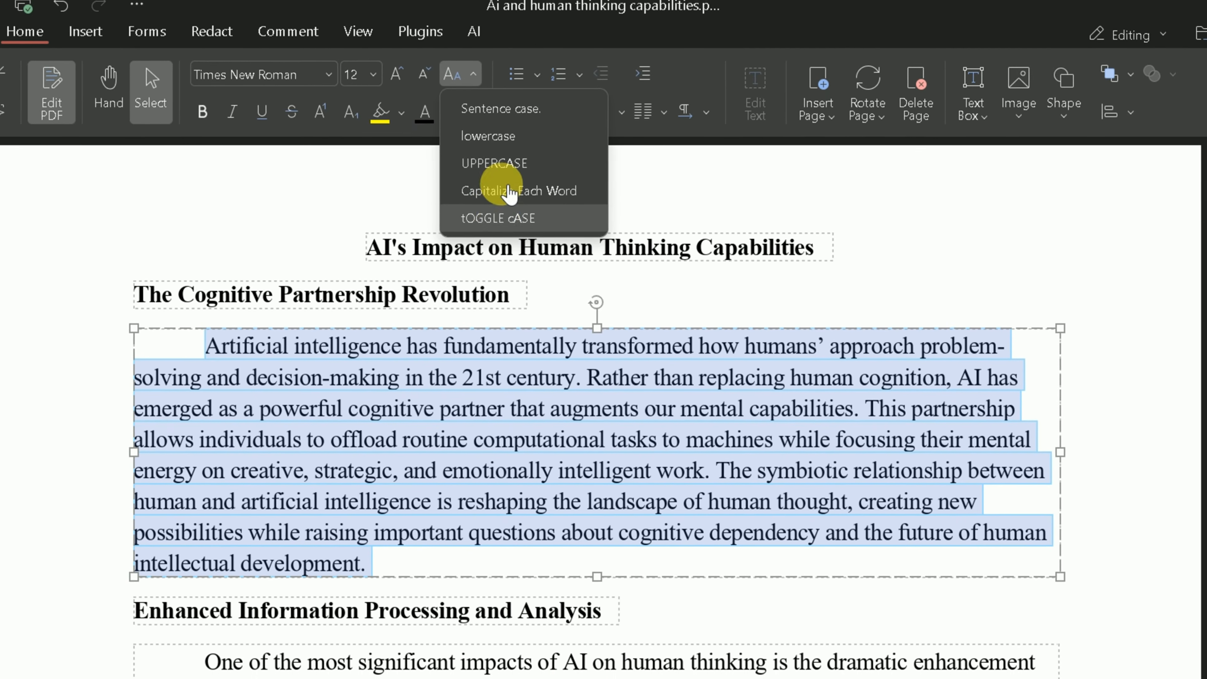
left_click(744, 201)
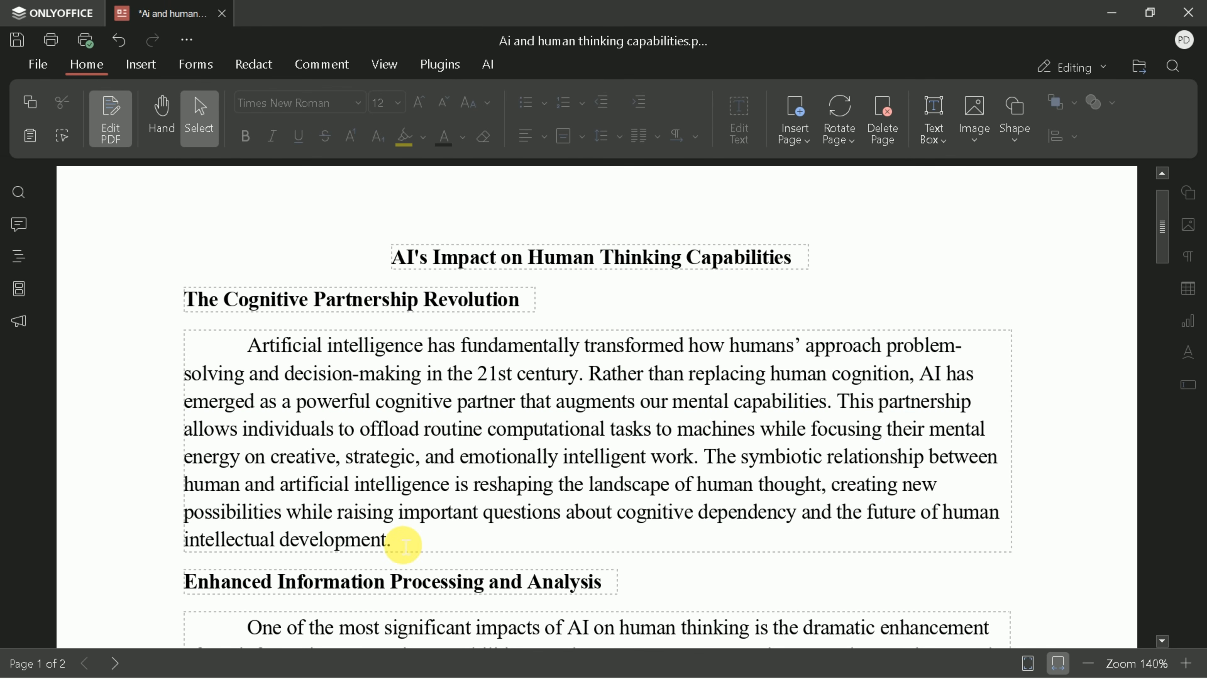
Select the first body paragraph again and examine its bullet, alignment and line spacing options.
left_click_drag(404, 544, 251, 345)
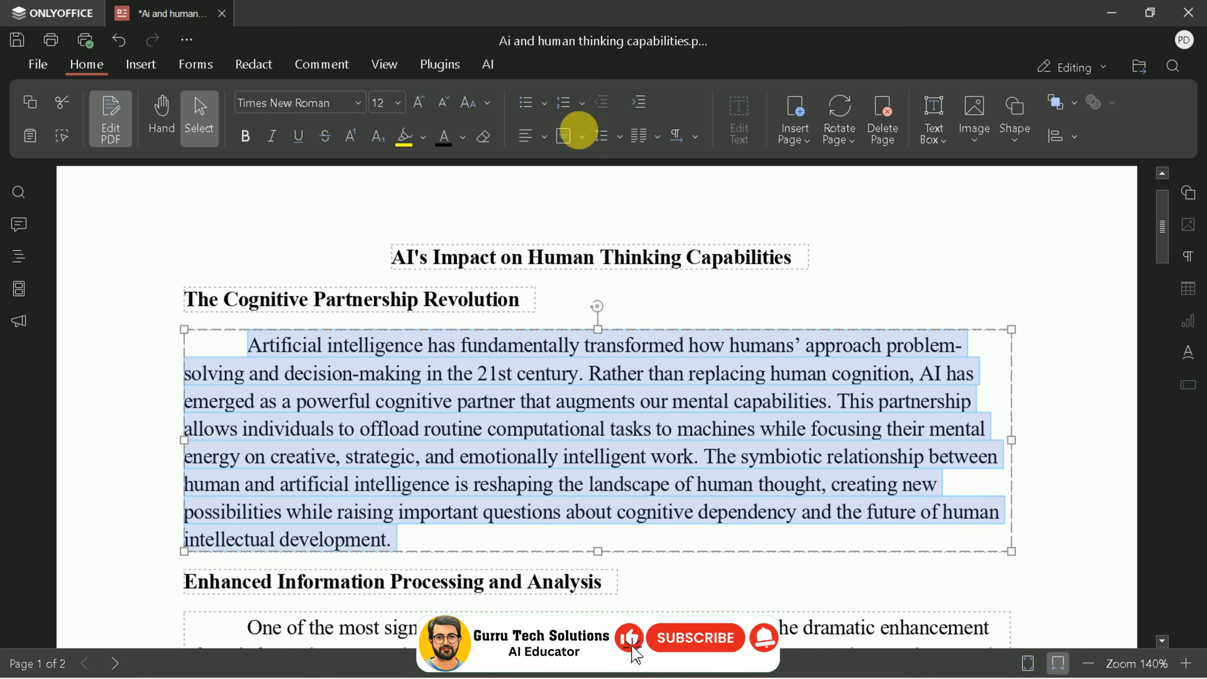
left_click(544, 103)
left_click(548, 138)
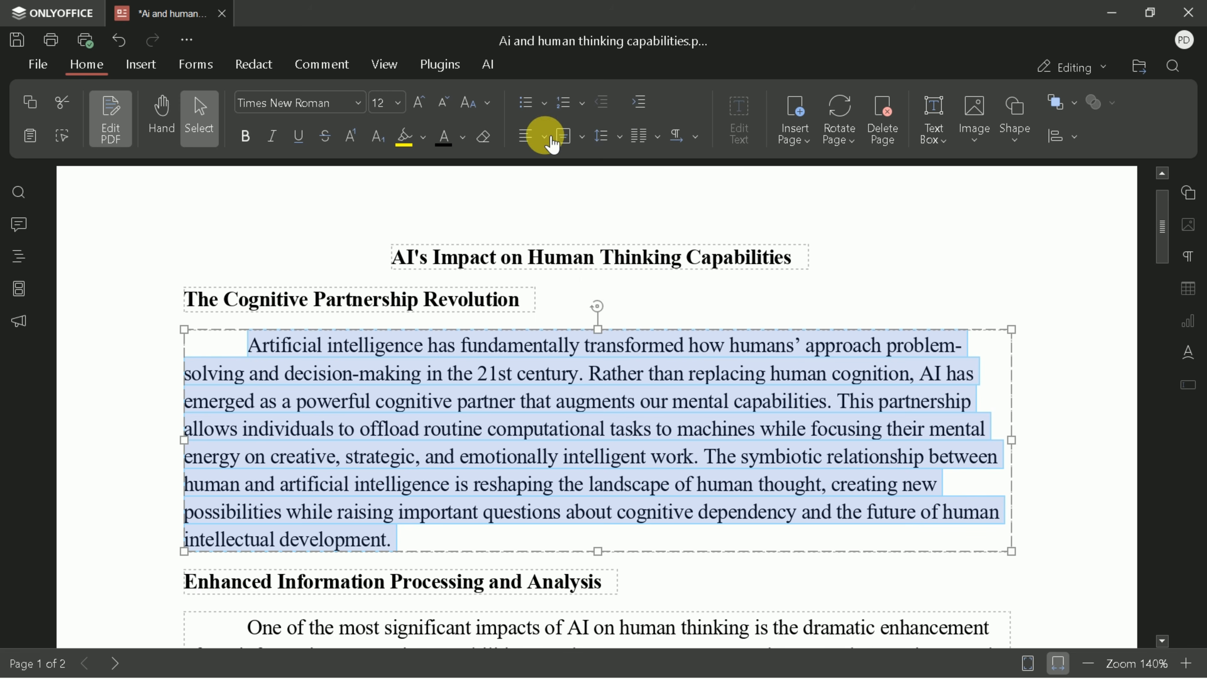
left_click(619, 137)
left_click(620, 193)
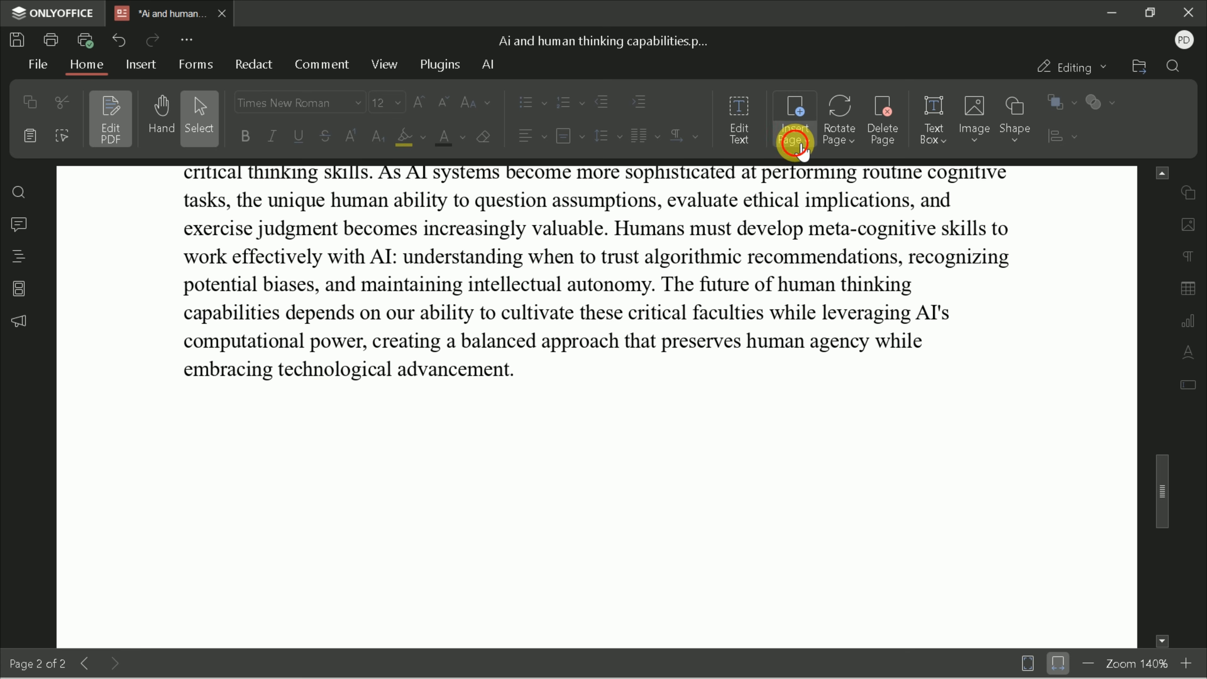
Insert a blank page after page 2 and check the resulting pages.
left_click(795, 140)
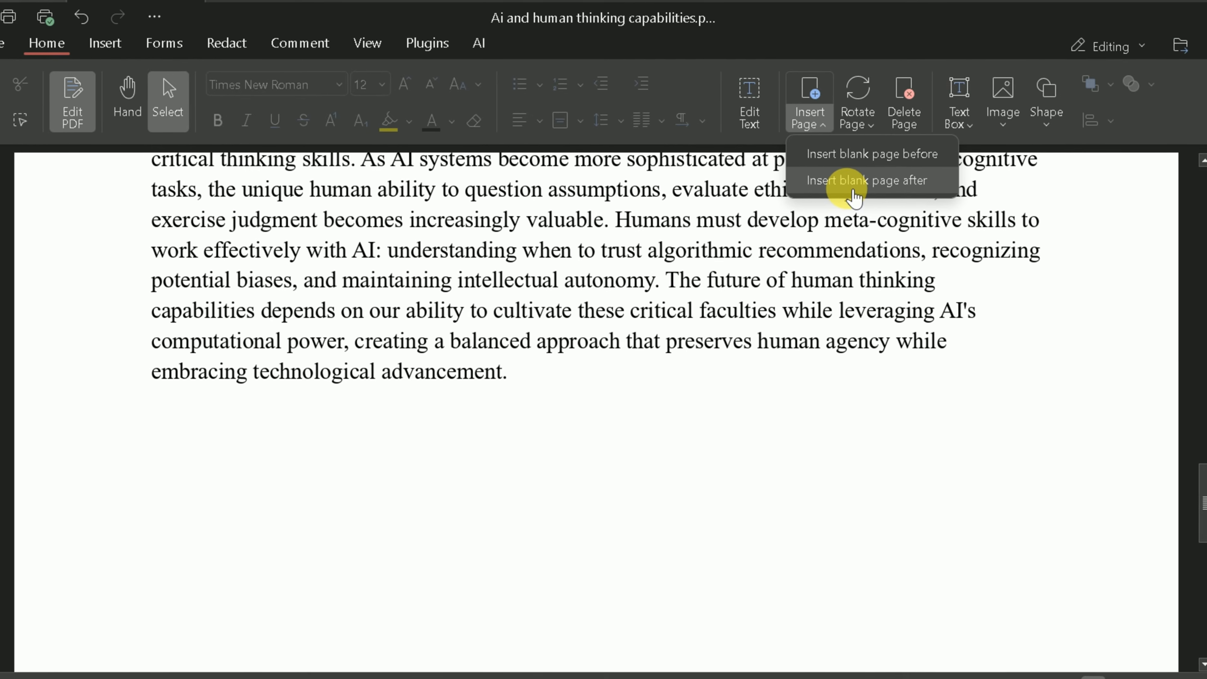
left_click(854, 193)
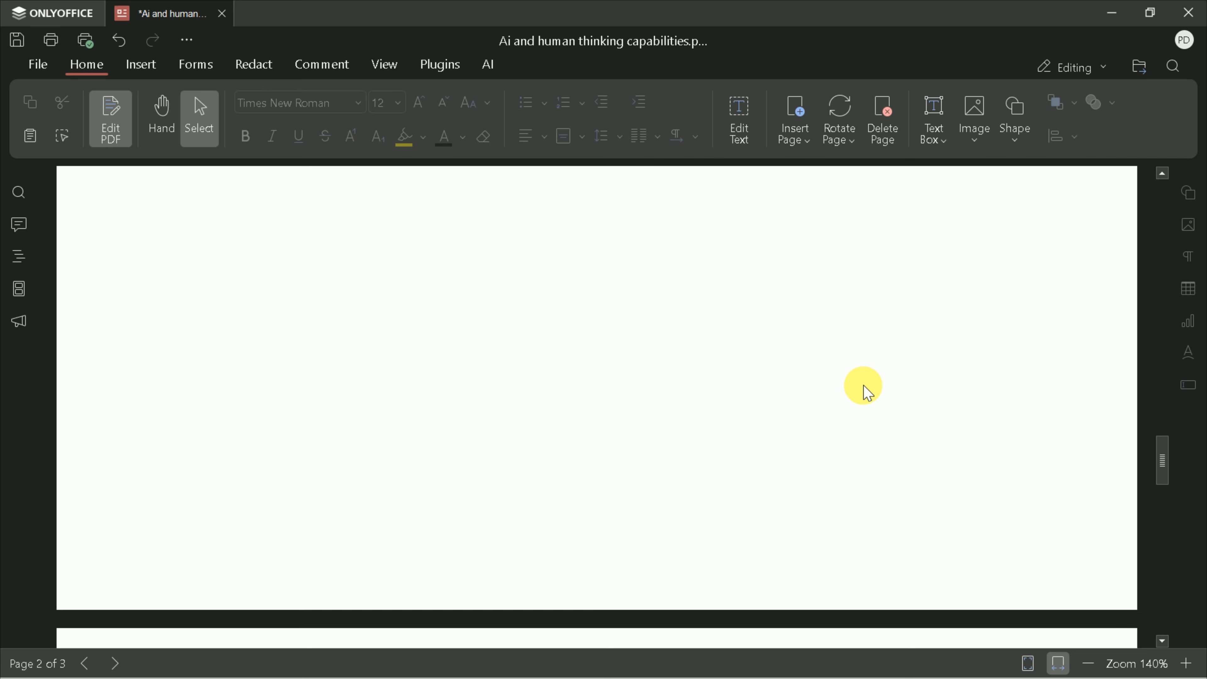
scroll(863, 385, "up", 1)
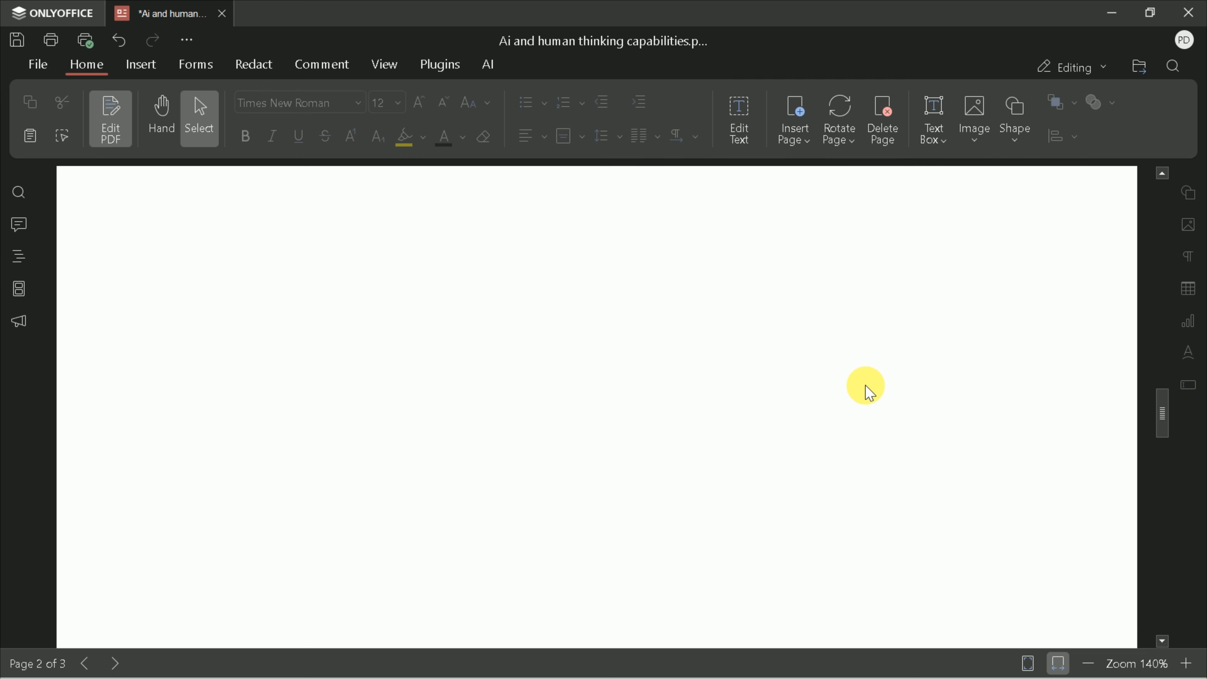
scroll(863, 385, "up", 3)
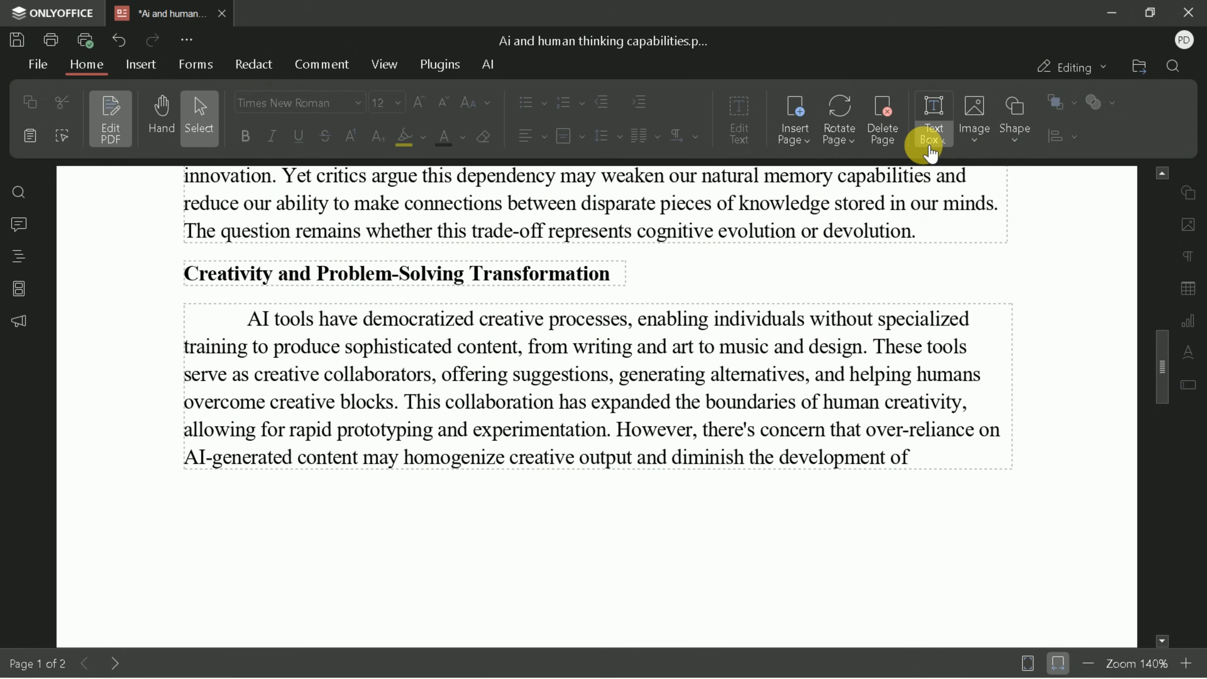
Review the available insertion options for text boxes, images and shapes without adding anything.
left_click(931, 140)
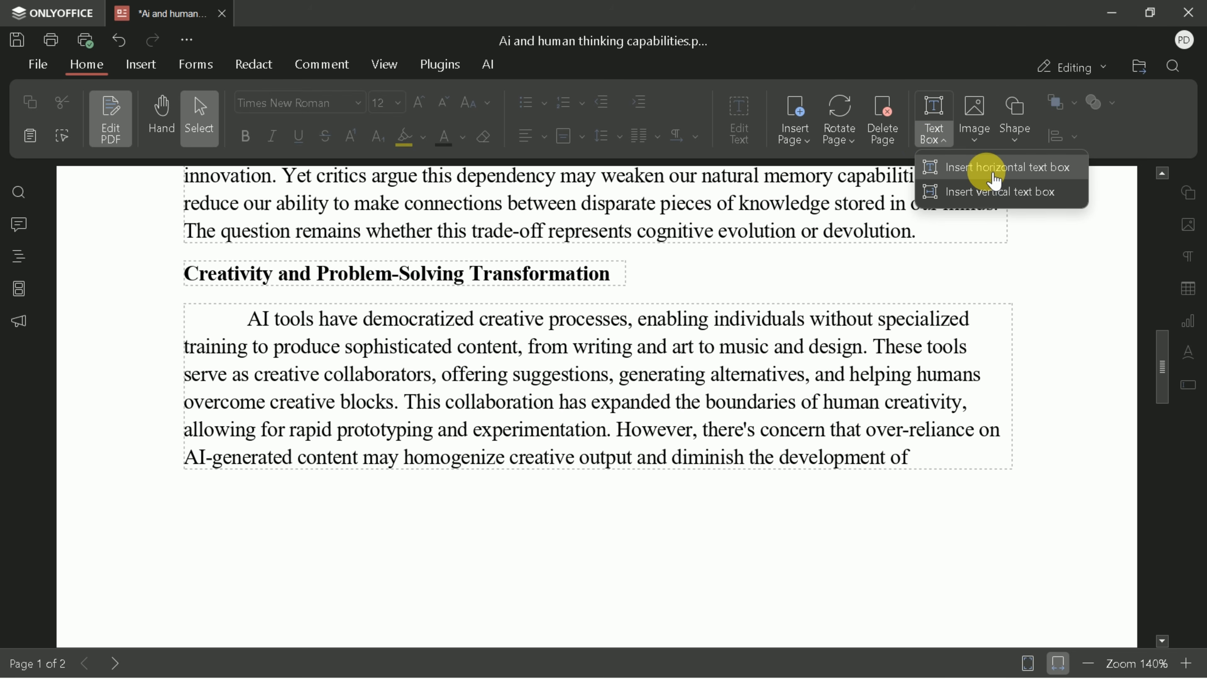
left_click(983, 147)
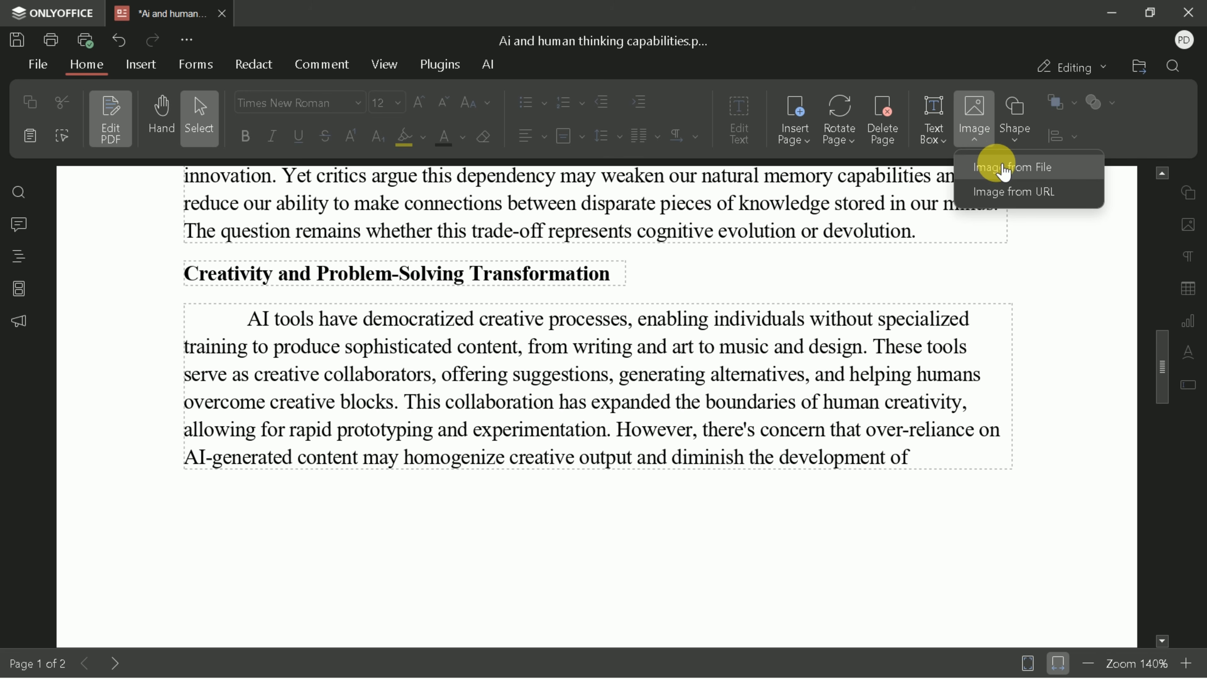
left_click(1029, 147)
Insert a table with four columns and three rows on the blank page.
left_click(141, 64)
left_click(308, 143)
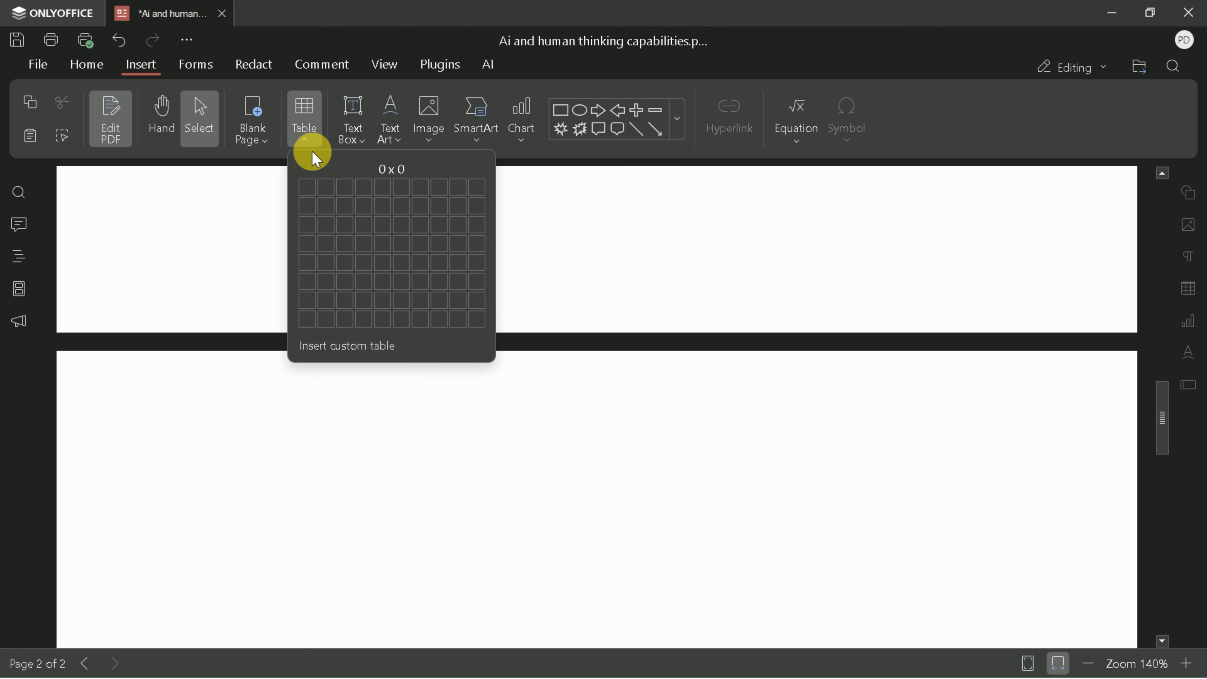
left_click(366, 223)
scroll(323, 205, "down", 5)
Insert a list-type SmartArt graphic with picture circles below the table, with the entries Ai, Open Ai and Gemini.
left_click(479, 145)
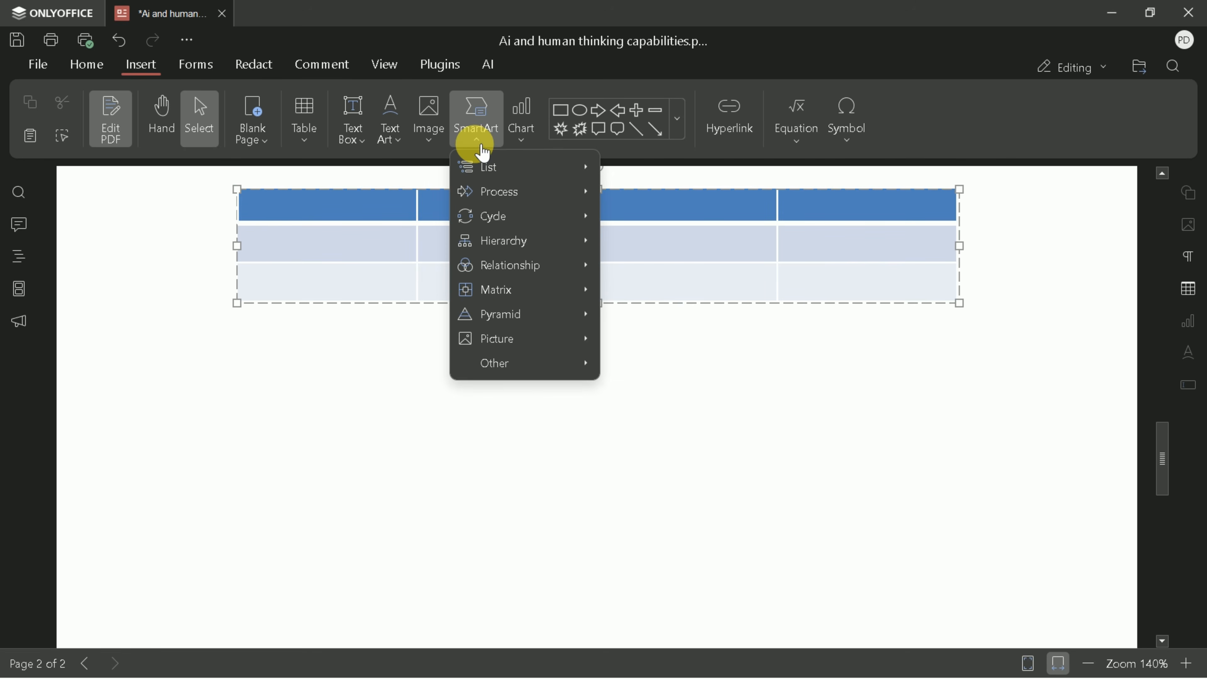
mouse_move(487, 167)
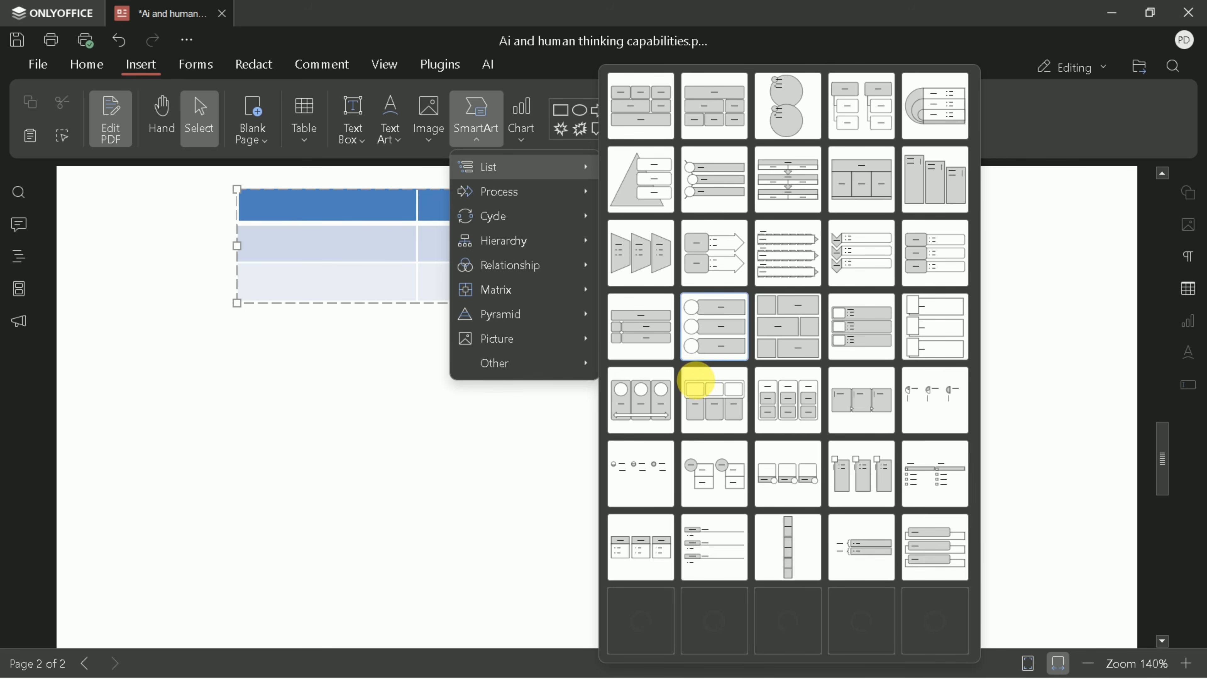
left_click(730, 425)
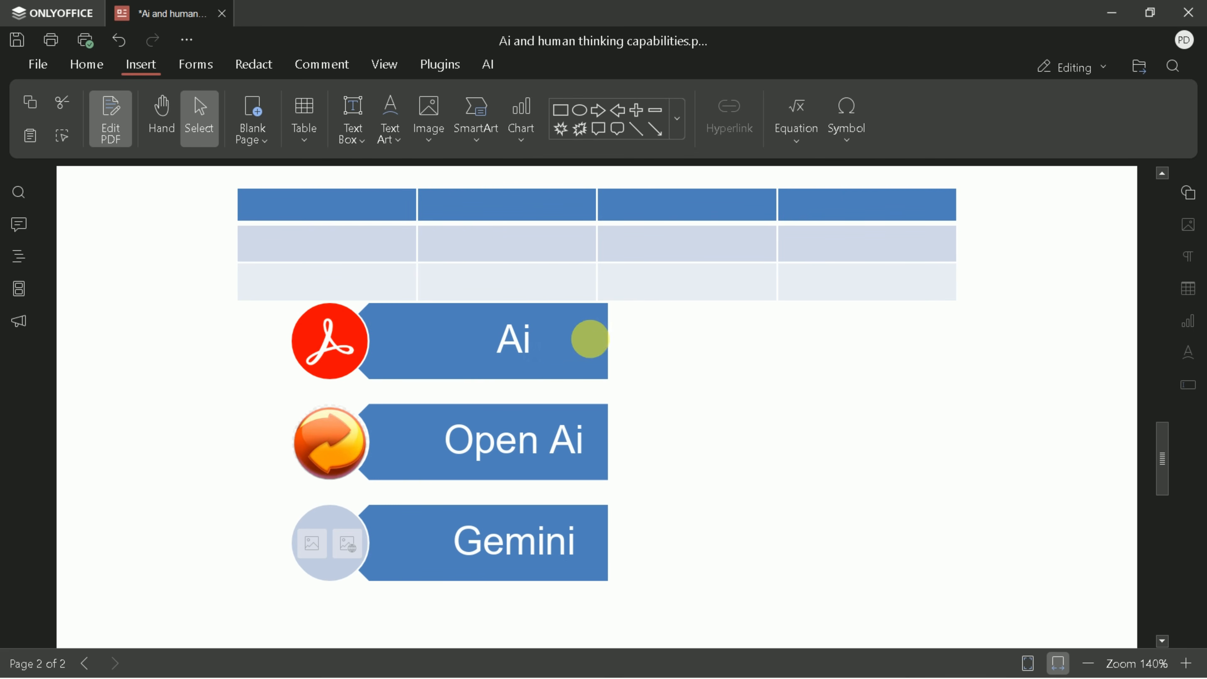
Insert a 3-D pie chart below the SmartArt and go through the USA row's data in an enlarged chart editor.
left_click(521, 119)
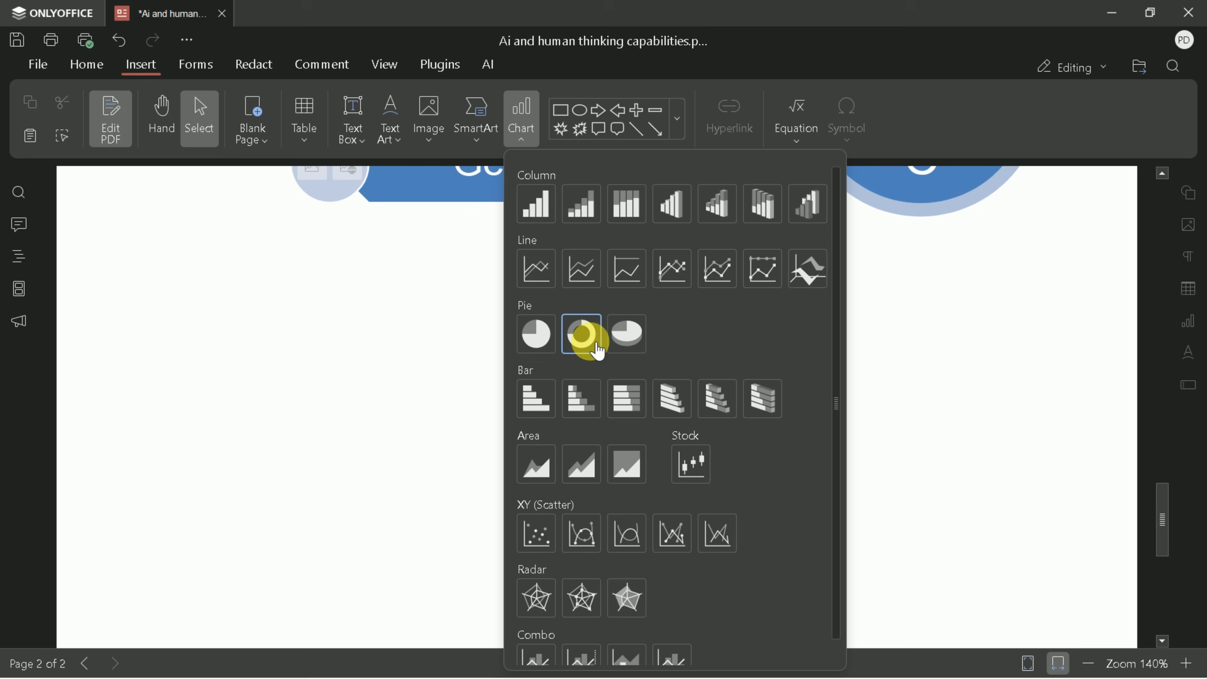
left_click(598, 351)
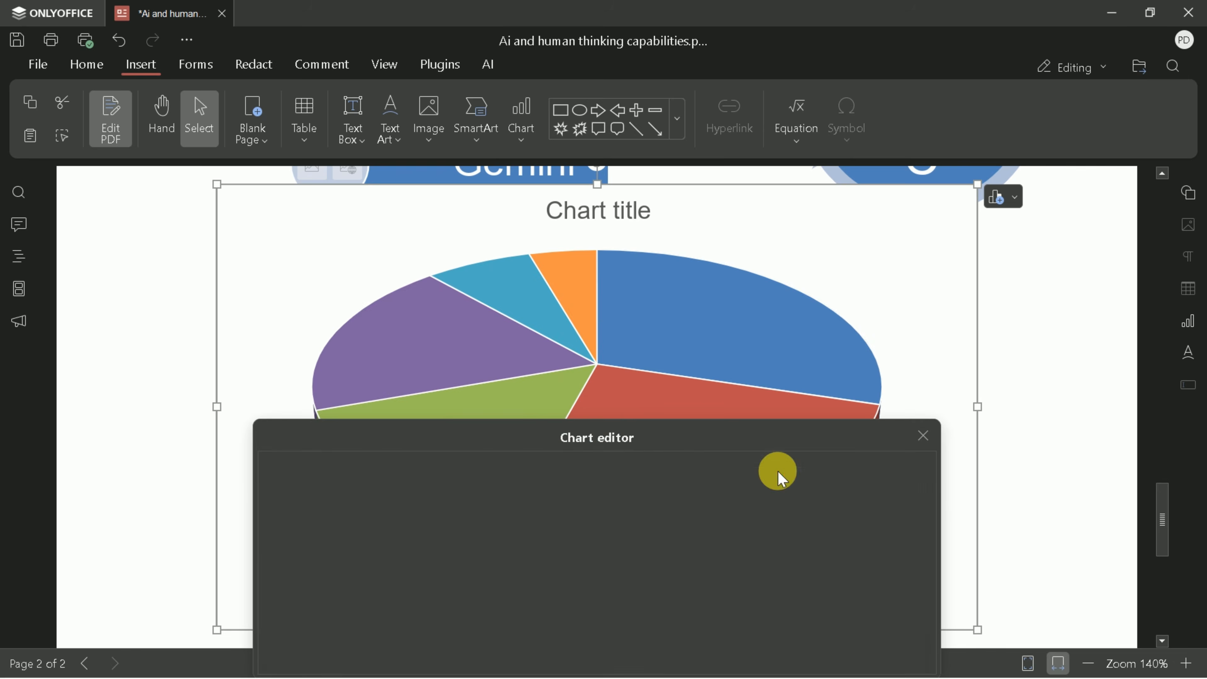
left_click_drag(807, 449, 822, 354)
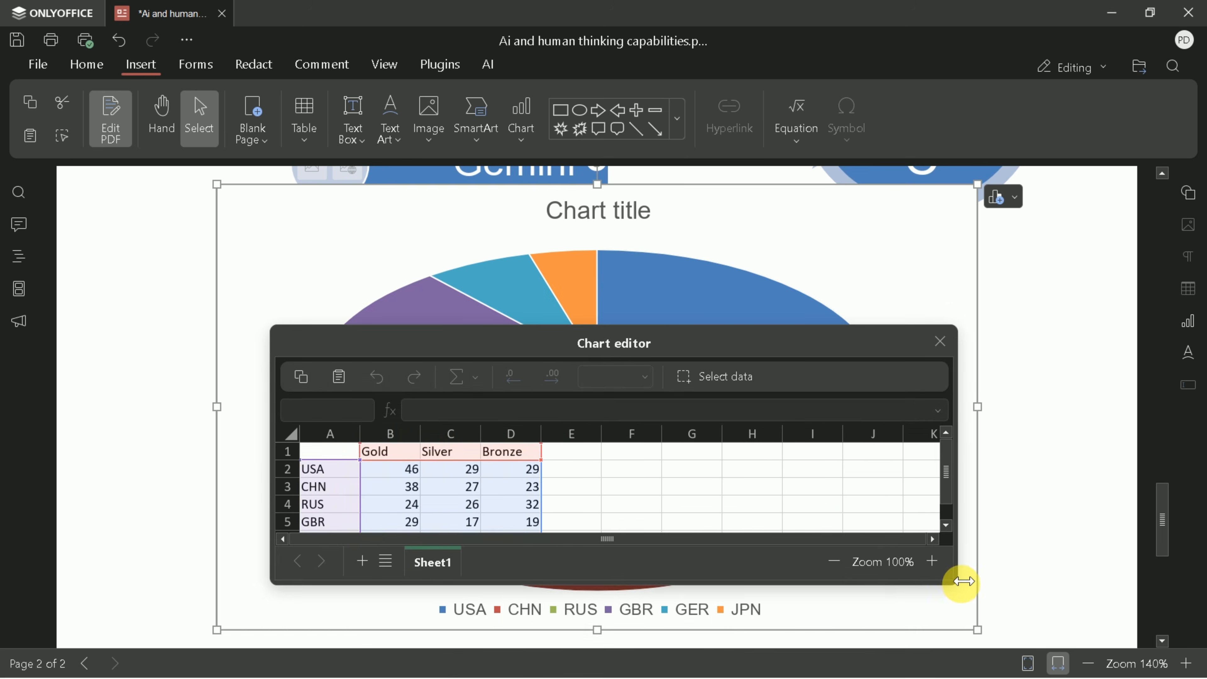
left_click_drag(956, 580, 983, 620)
left_click(404, 470)
key("Right")
key("Right")
left_click(968, 342)
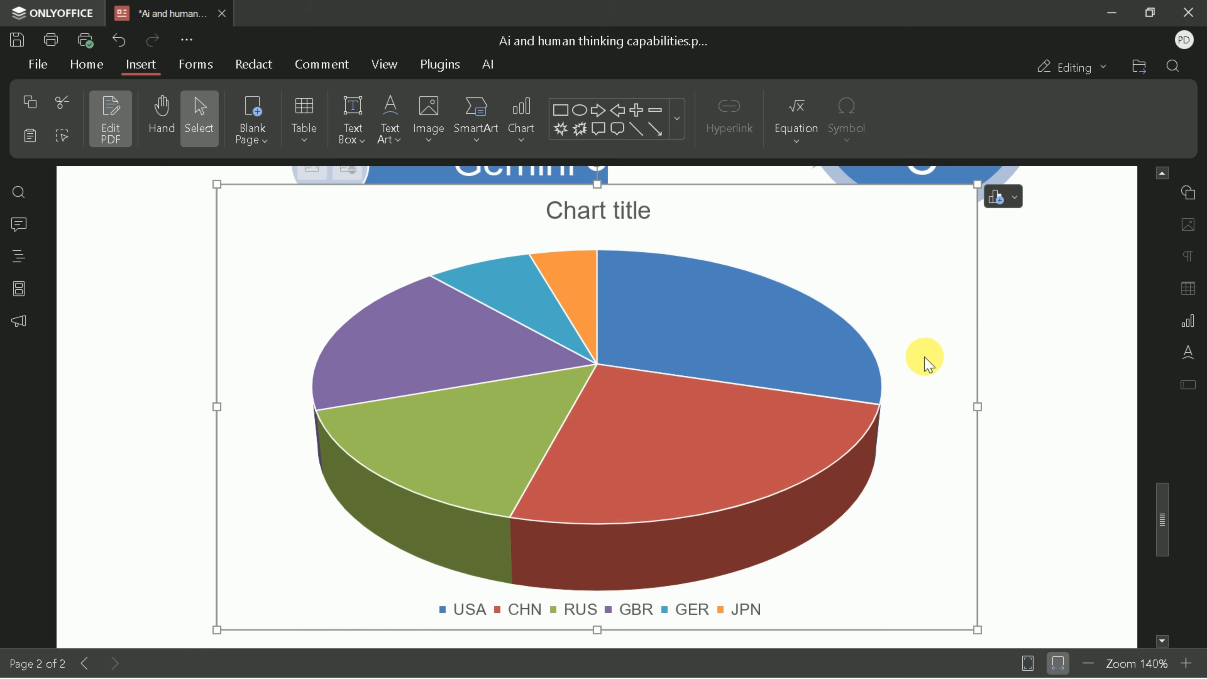
Shrink the pie chart and adjust its plot area, then title it "Pie Chart" and place the title beside the pie's upper-left edge.
left_click(986, 186)
left_click(937, 246)
left_click_drag(978, 185, 859, 316)
left_click_drag(792, 383, 848, 316)
left_click_drag(808, 543, 865, 514)
left_click(629, 316)
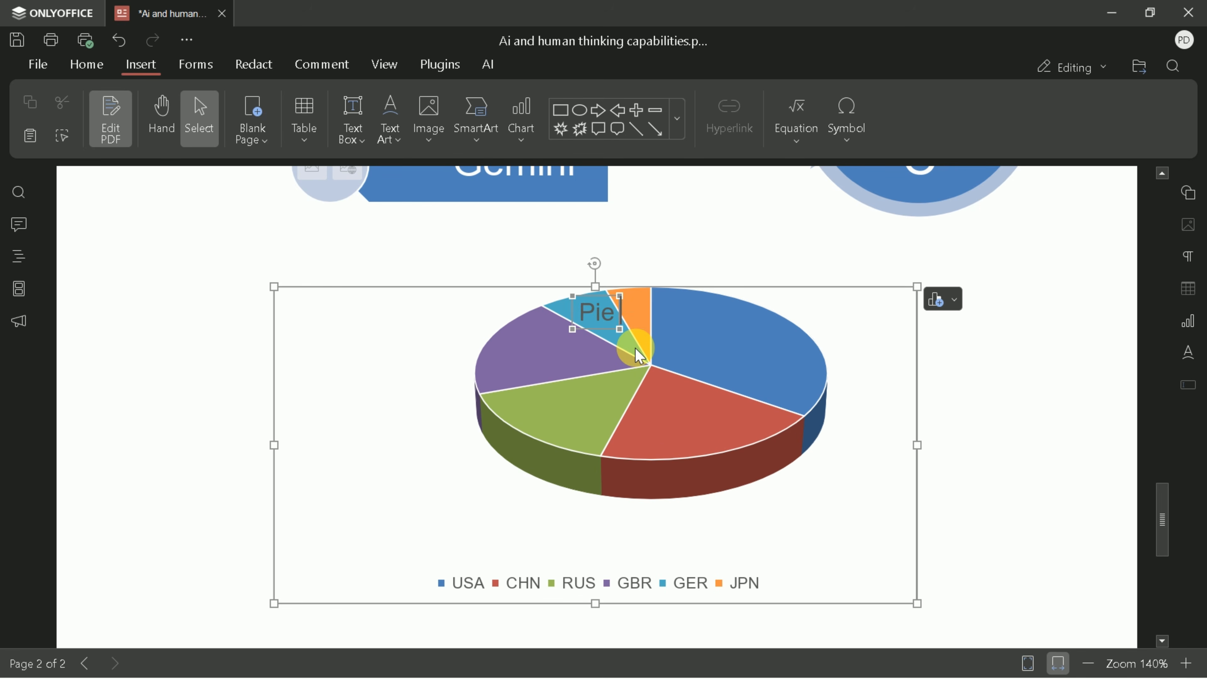
left_click_drag(604, 359, 385, 372)
Review the chart's title options and choose a placement for its data labels.
left_click(943, 300)
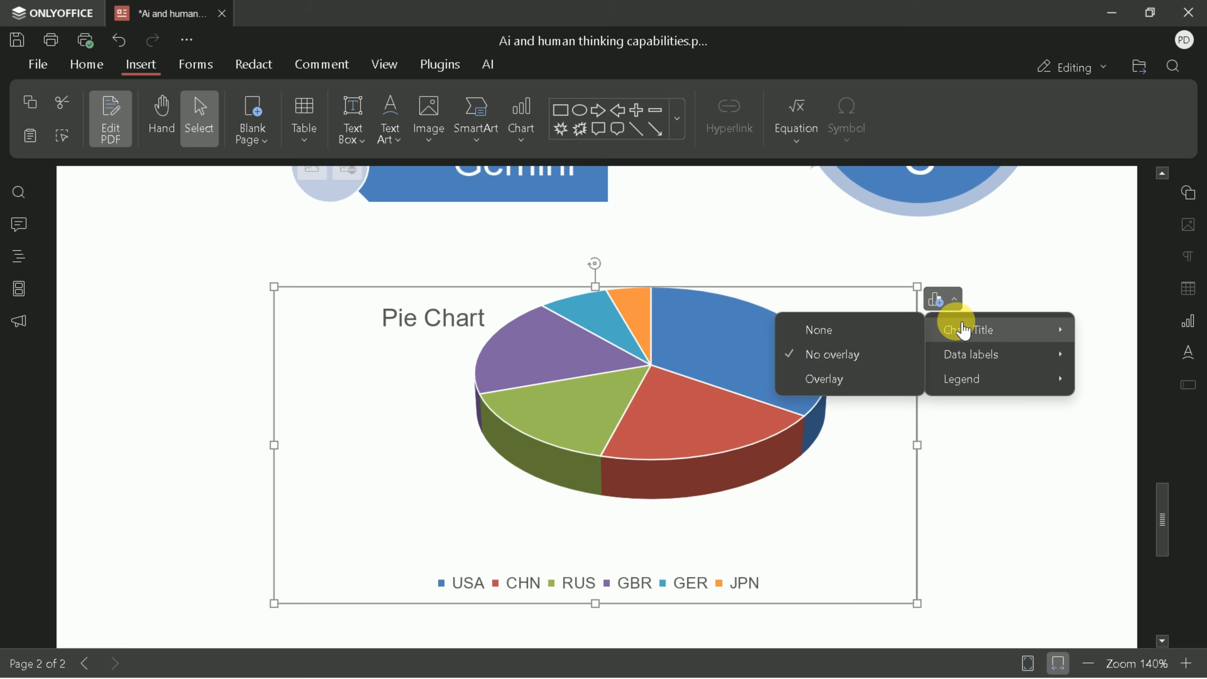
mouse_move(969, 355)
left_click(841, 409)
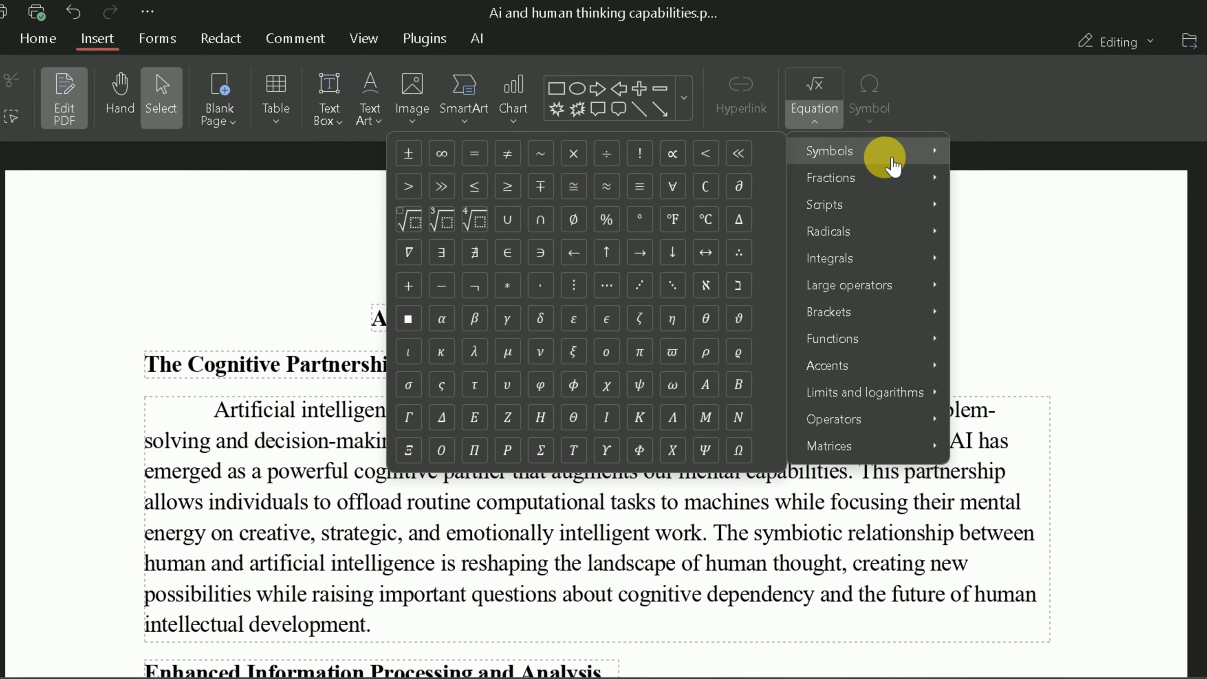
Browse equation categories such as Symbols, Radicals and Functions without inserting any, and view the available form field types.
mouse_move(866, 190)
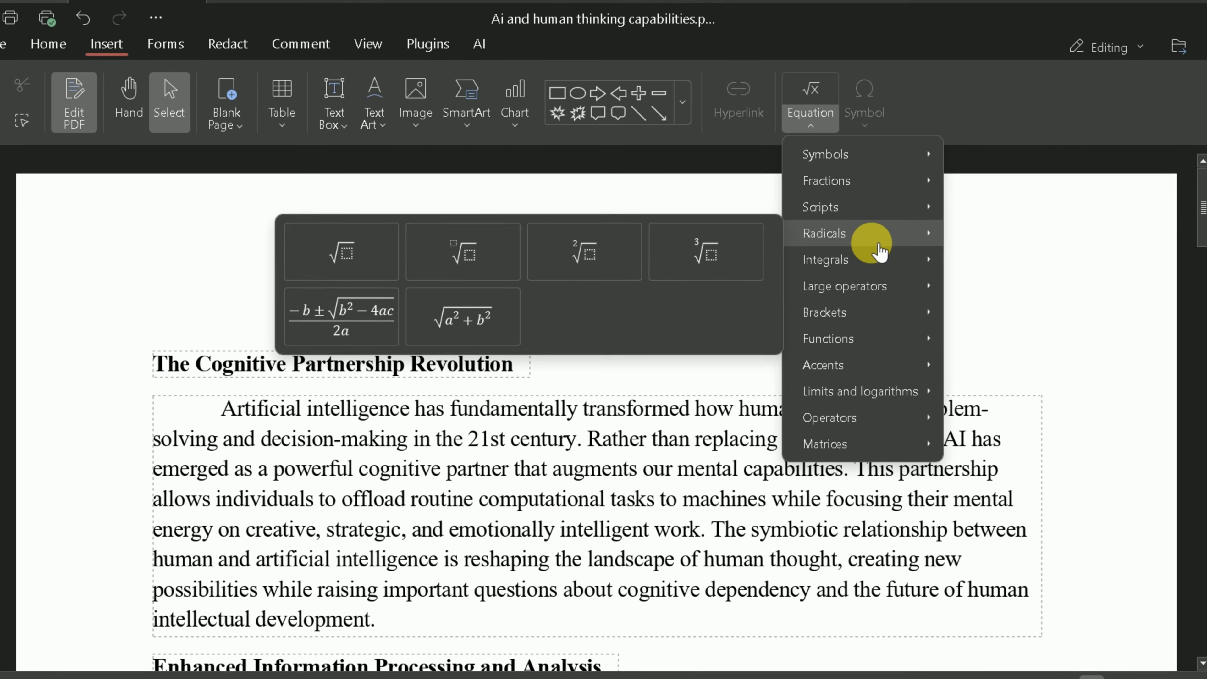
mouse_move(882, 271)
mouse_move(869, 237)
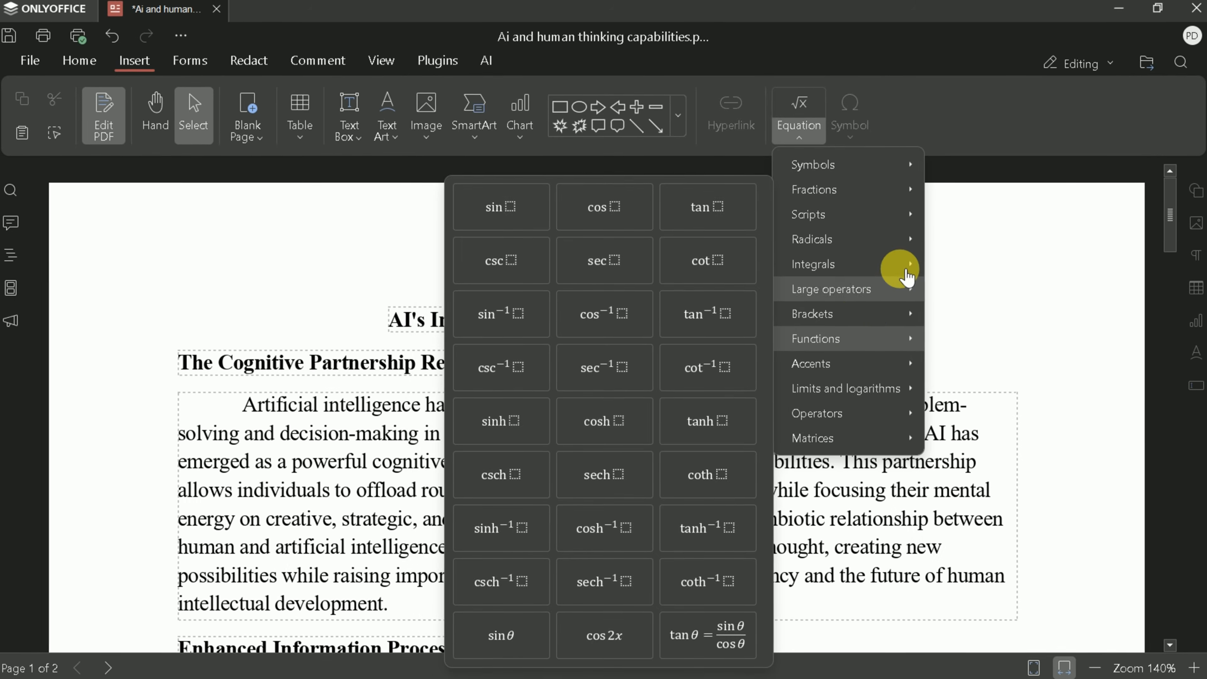
left_click(970, 215)
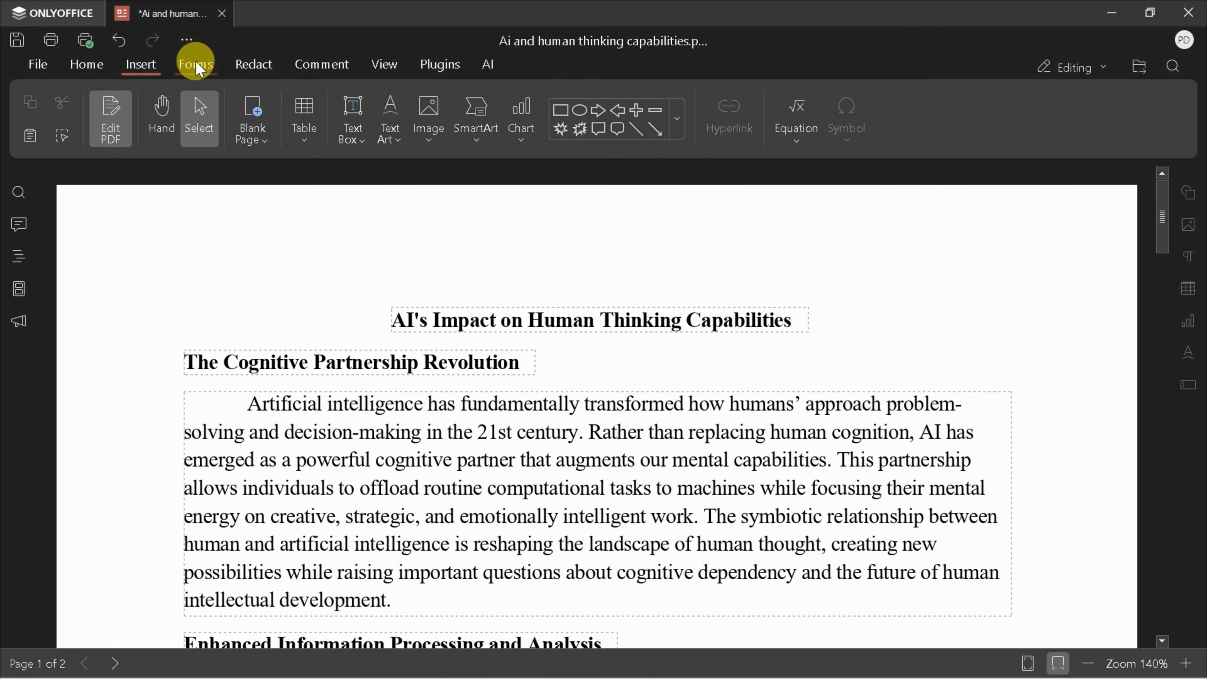
left_click(197, 67)
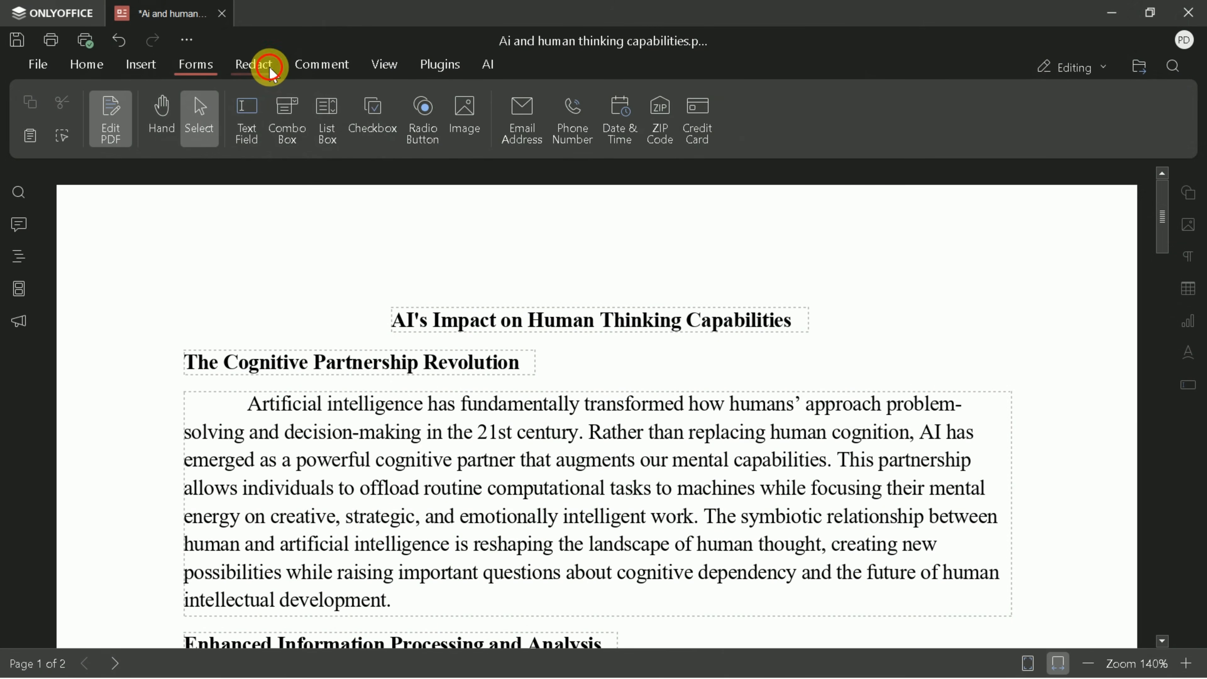
Mark "skills in interpreting AI- generated insights and" and "AI systems as cognitive extensions." for redaction on page 1.
left_click(265, 64)
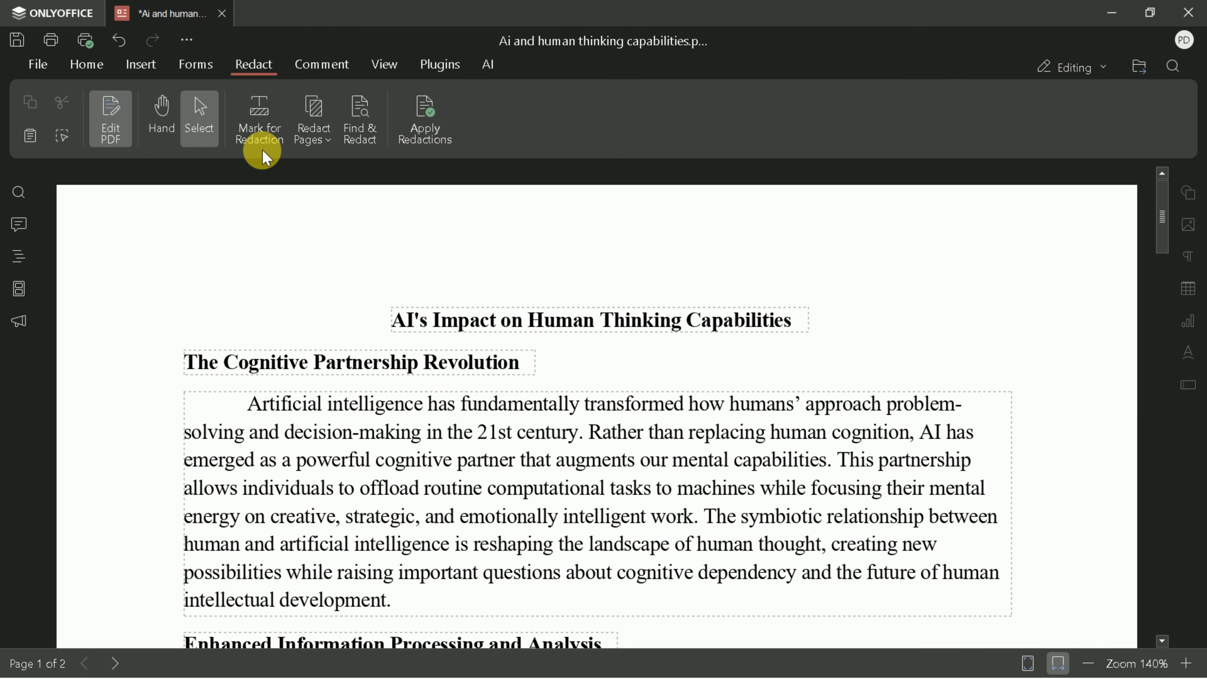
scroll(516, 421, "down", 5)
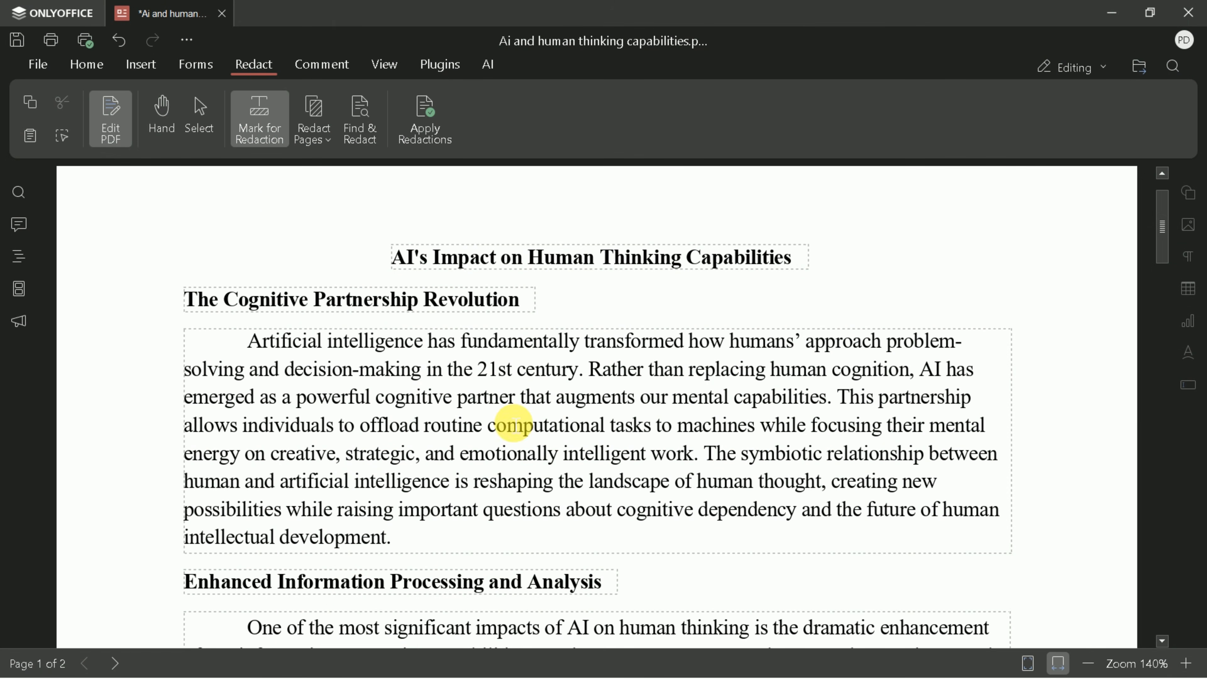
left_click_drag(527, 514, 933, 523)
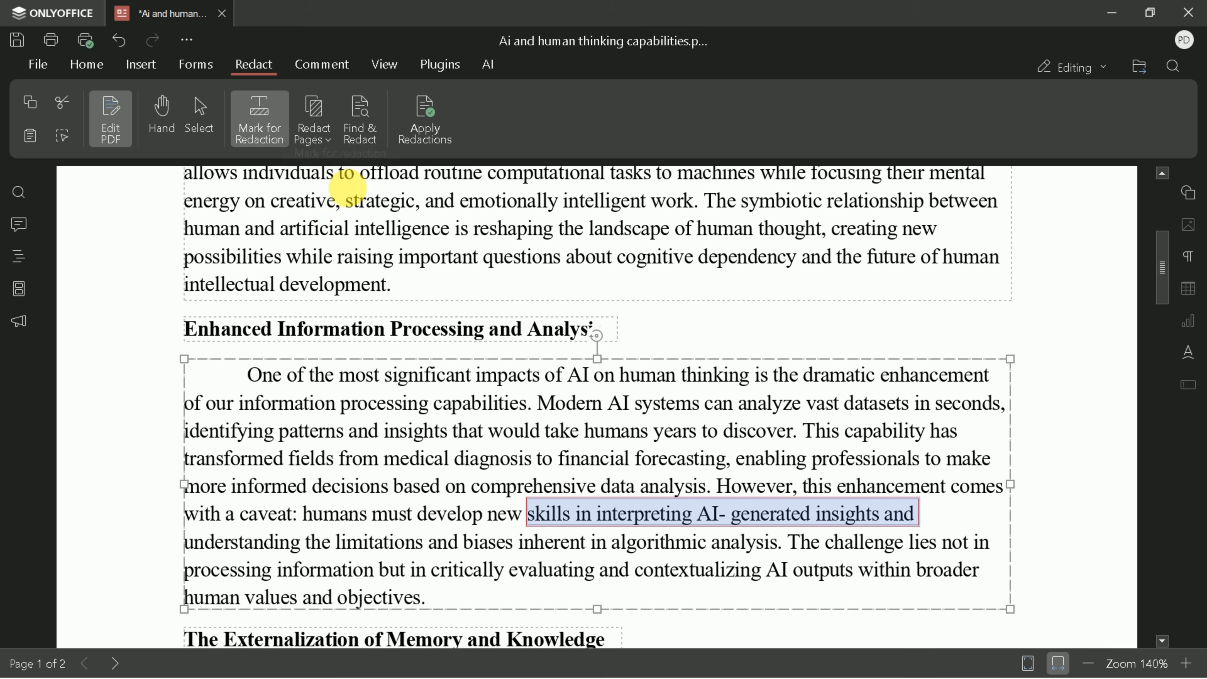
scroll(541, 403, "down", 6)
left_click_drag(585, 363, 837, 377)
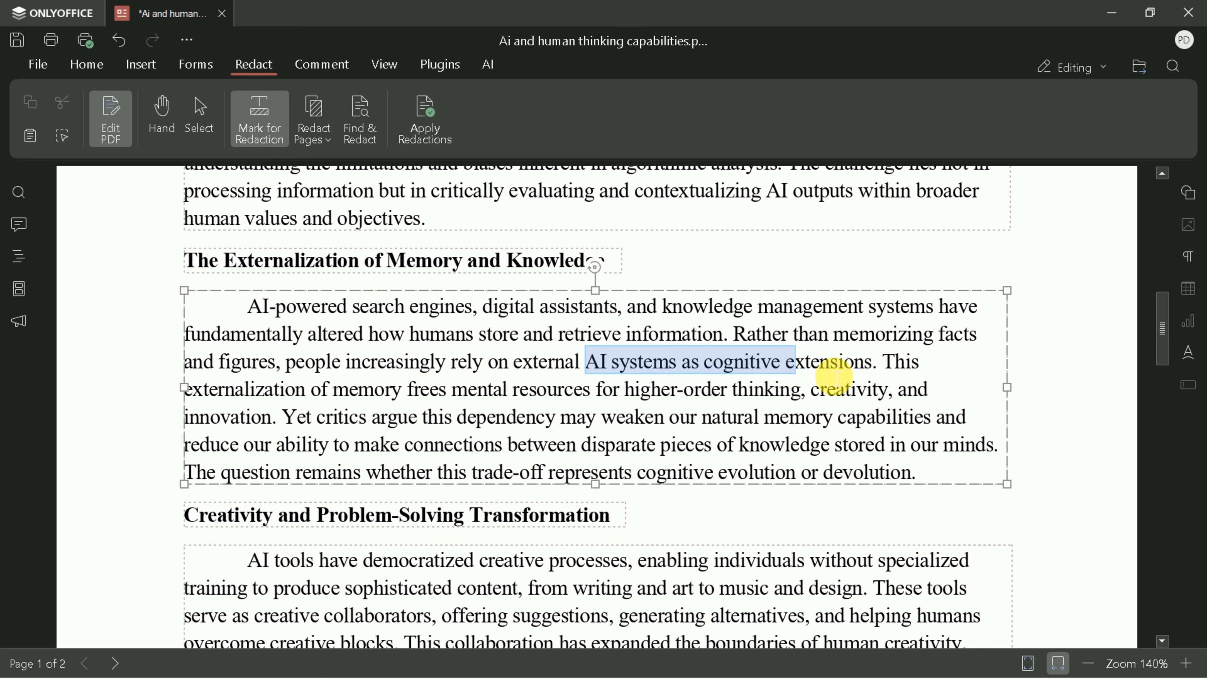
scroll(647, 385, "up", 4)
scroll(962, 464, "down", 8)
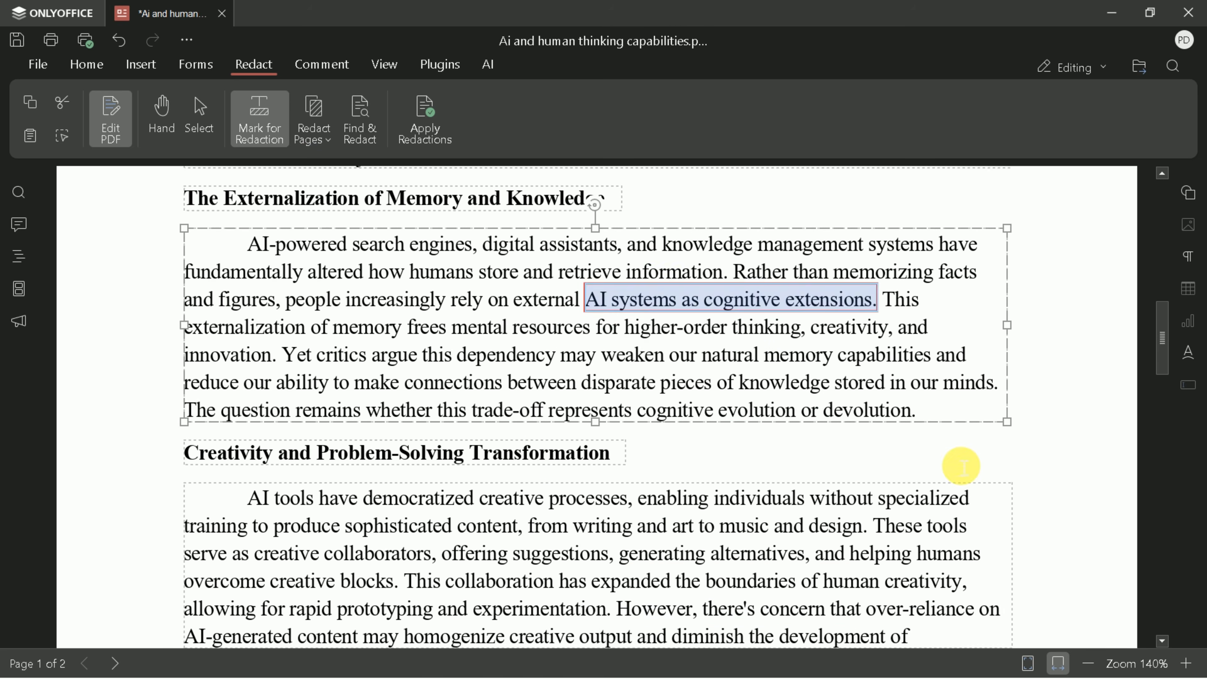
Apply the redactions to both marked passages.
scroll(474, 359, "up", 7)
left_click(442, 135)
left_click(552, 410)
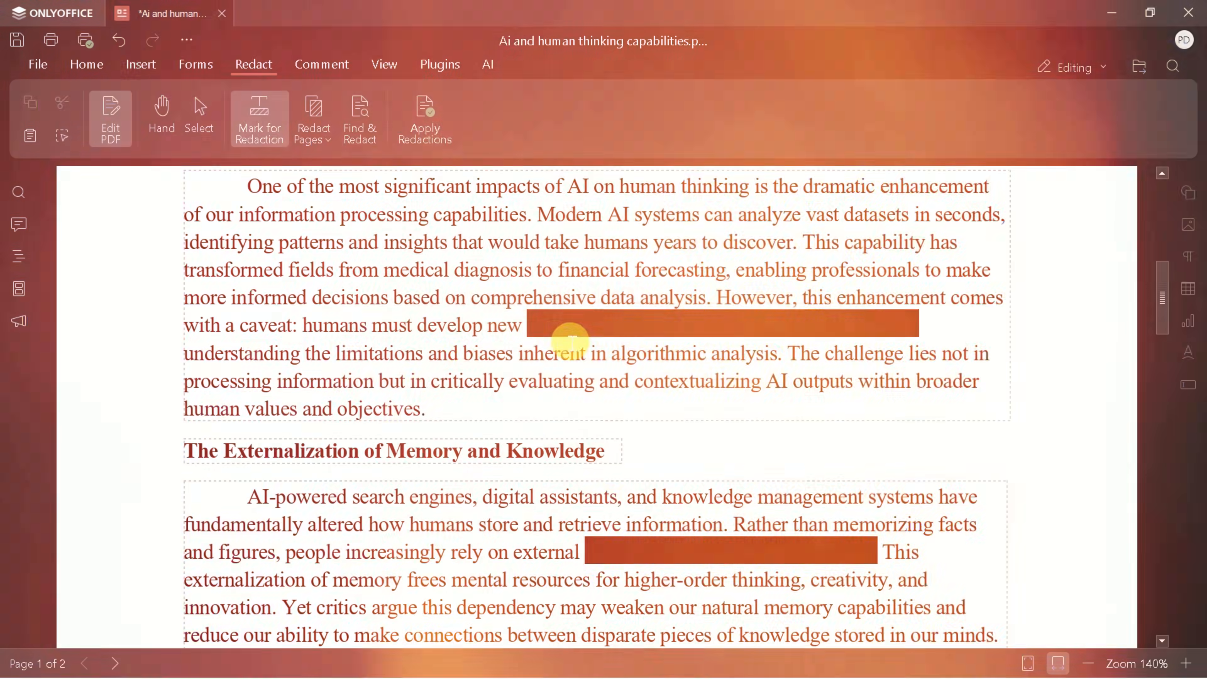
Add the comment "Well written" for the heading "The Cognitive Partnership Revolution" and place its marker beside that heading.
left_click_drag(530, 357, 117, 376)
left_click(259, 114)
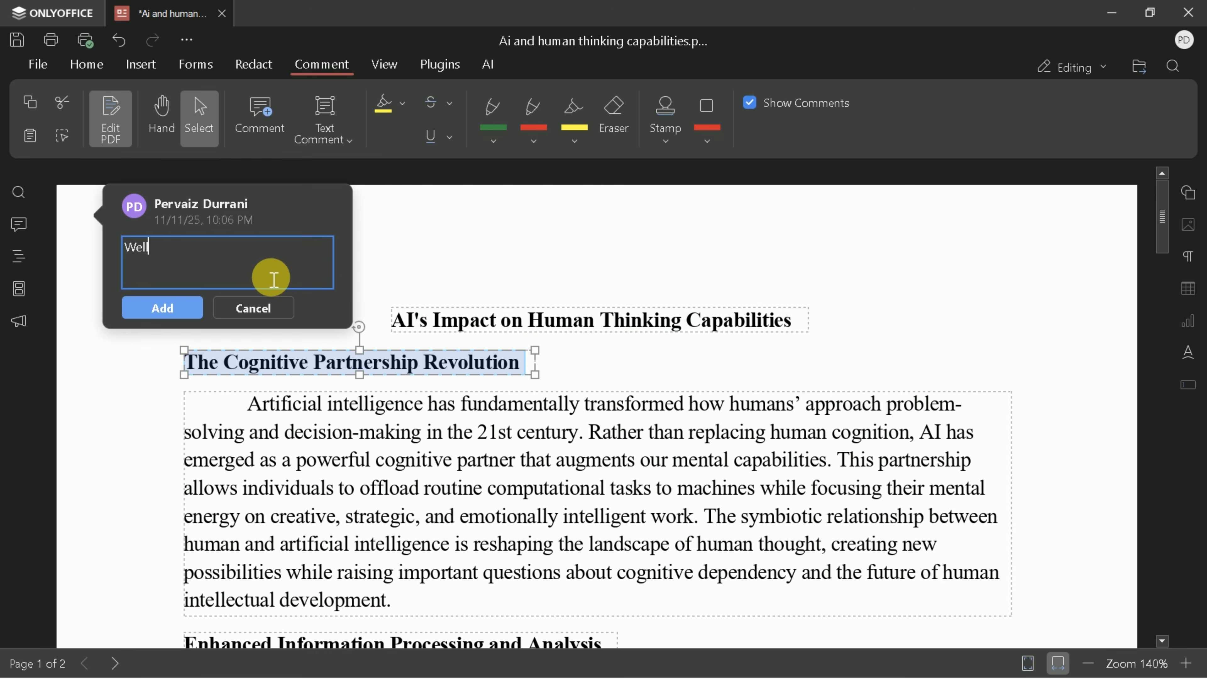
type("Well written")
left_click(177, 307)
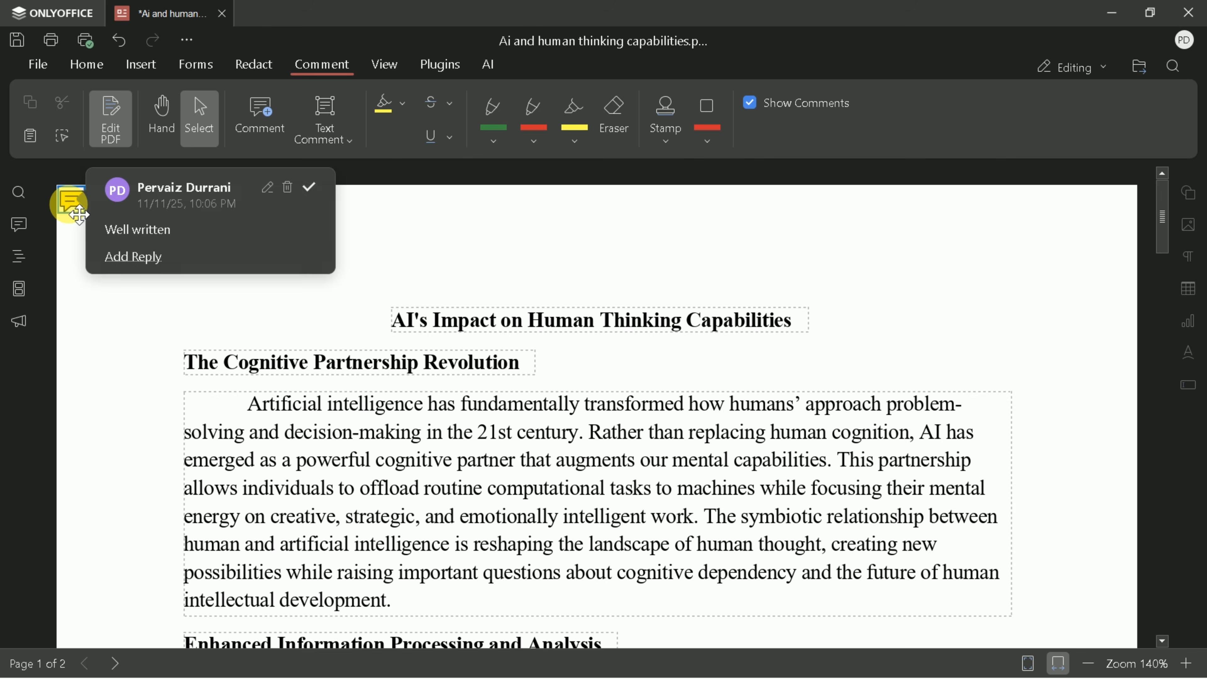
left_click(409, 234)
scroll(409, 233, "down", 1)
Try yellow freehand highlighting on the opening lines of the first body paragraph, then erase the strokes.
left_click_drag(247, 342, 401, 375)
left_click(570, 112)
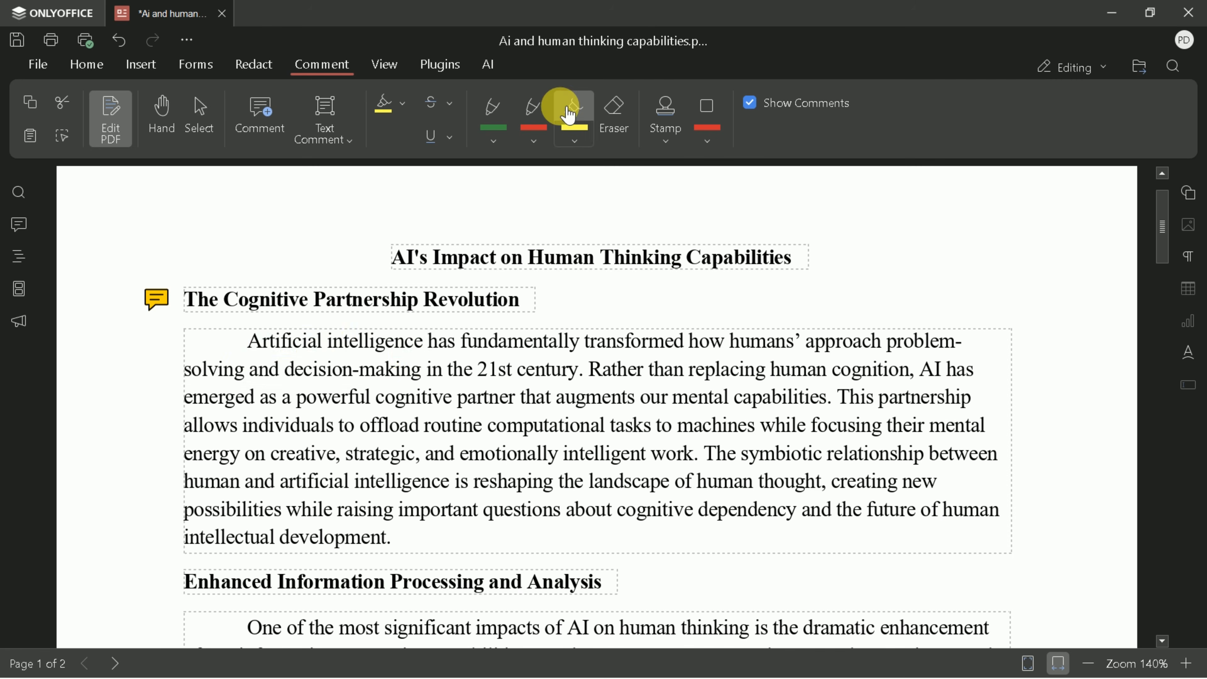
left_click_drag(248, 343, 421, 341)
left_click_drag(425, 371, 561, 371)
left_click(613, 115)
left_click_drag(356, 344, 499, 371)
Place the green APPROVED stamp with name and date on page 1 and move it further down.
left_click(663, 141)
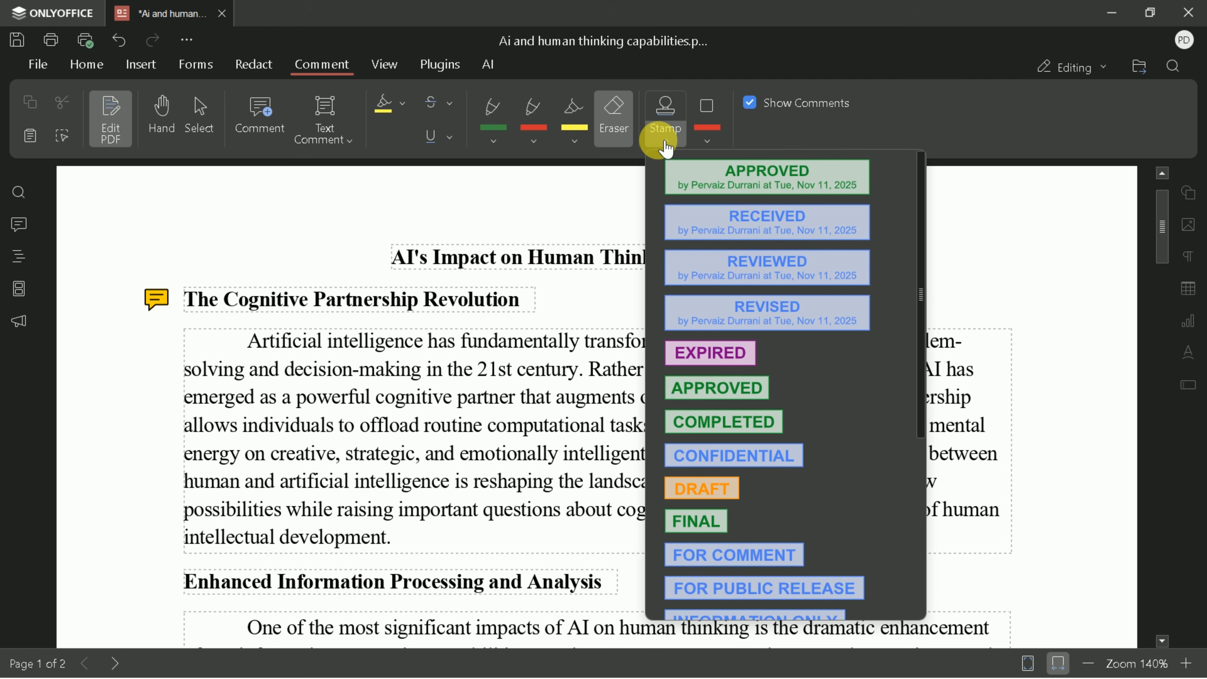
left_click(800, 193)
left_click_drag(533, 390, 733, 395)
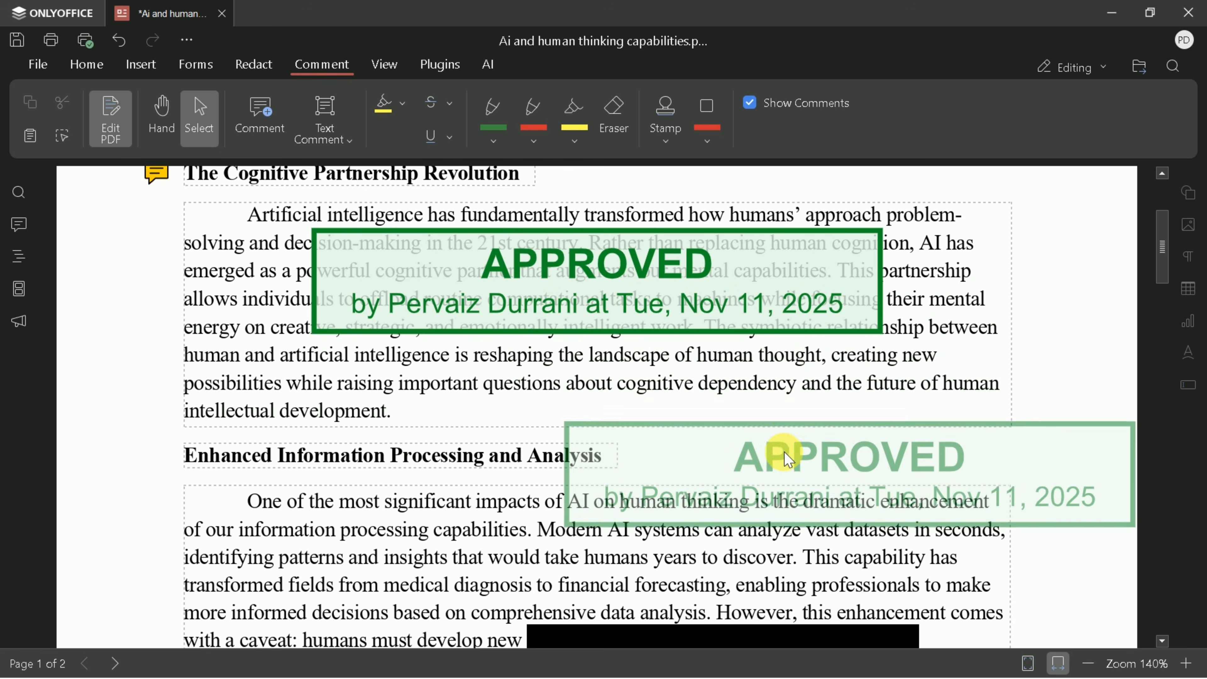
scroll(770, 438, "down", 7)
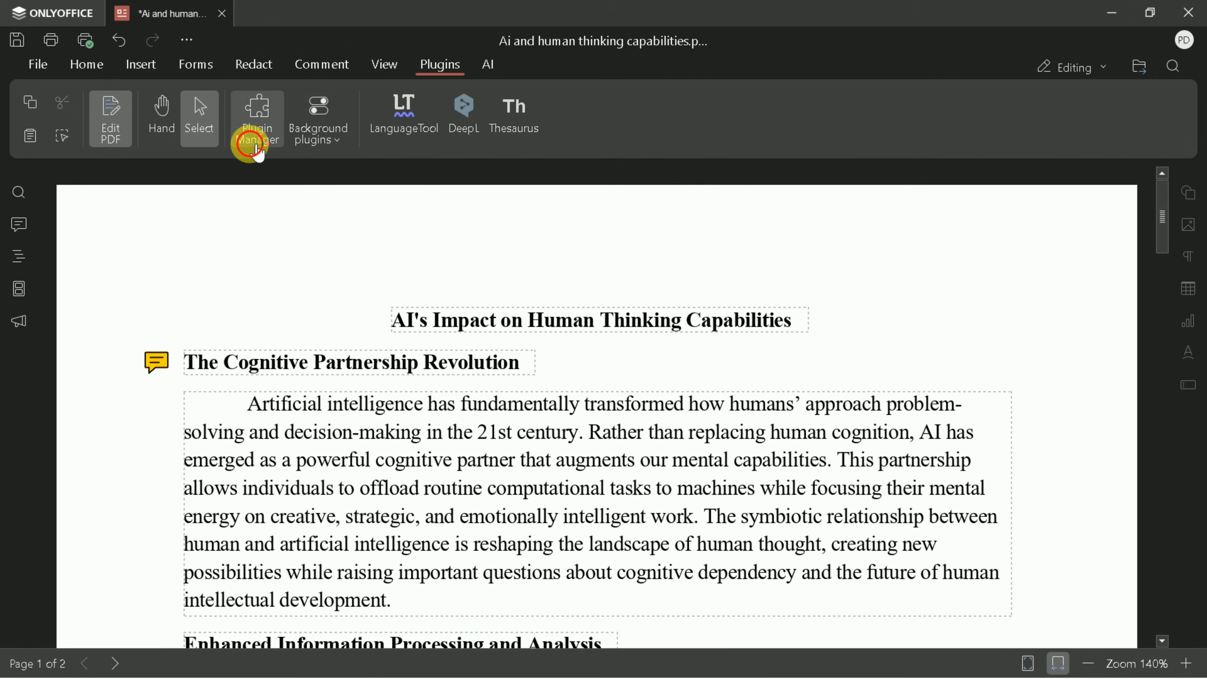
Open the Plugin Manager and browse the plugins offered in its marketplace.
left_click(256, 149)
scroll(762, 357, "down", 8)
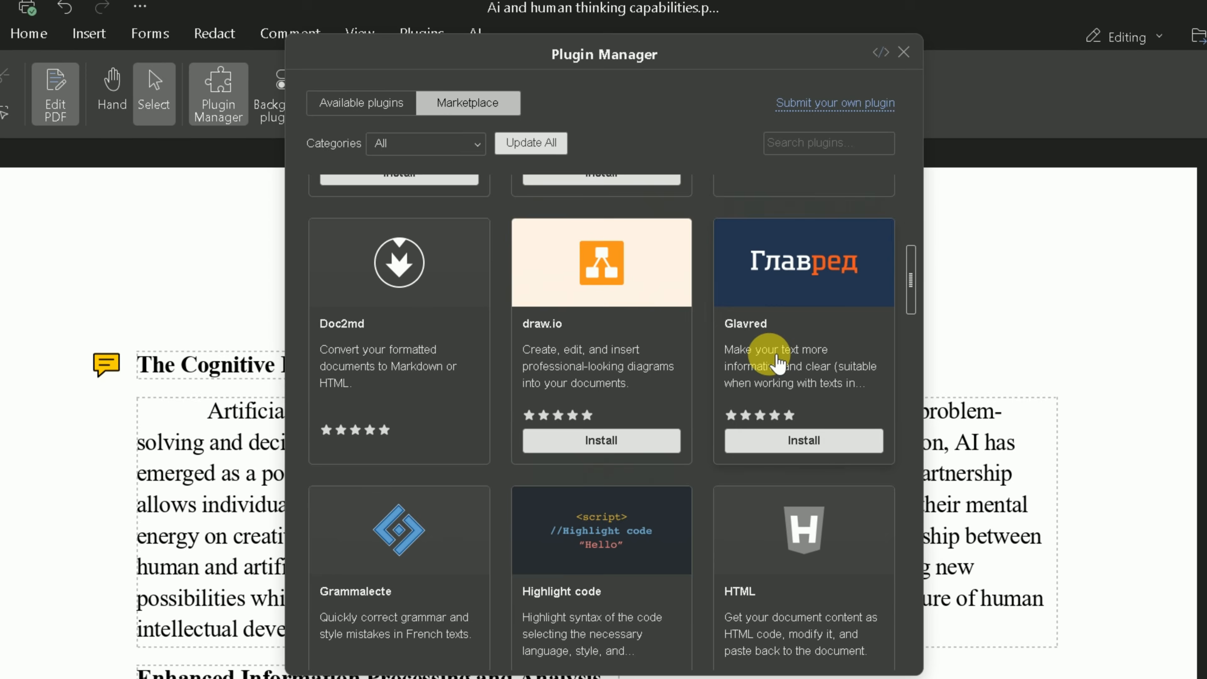
scroll(778, 364, "down", 12)
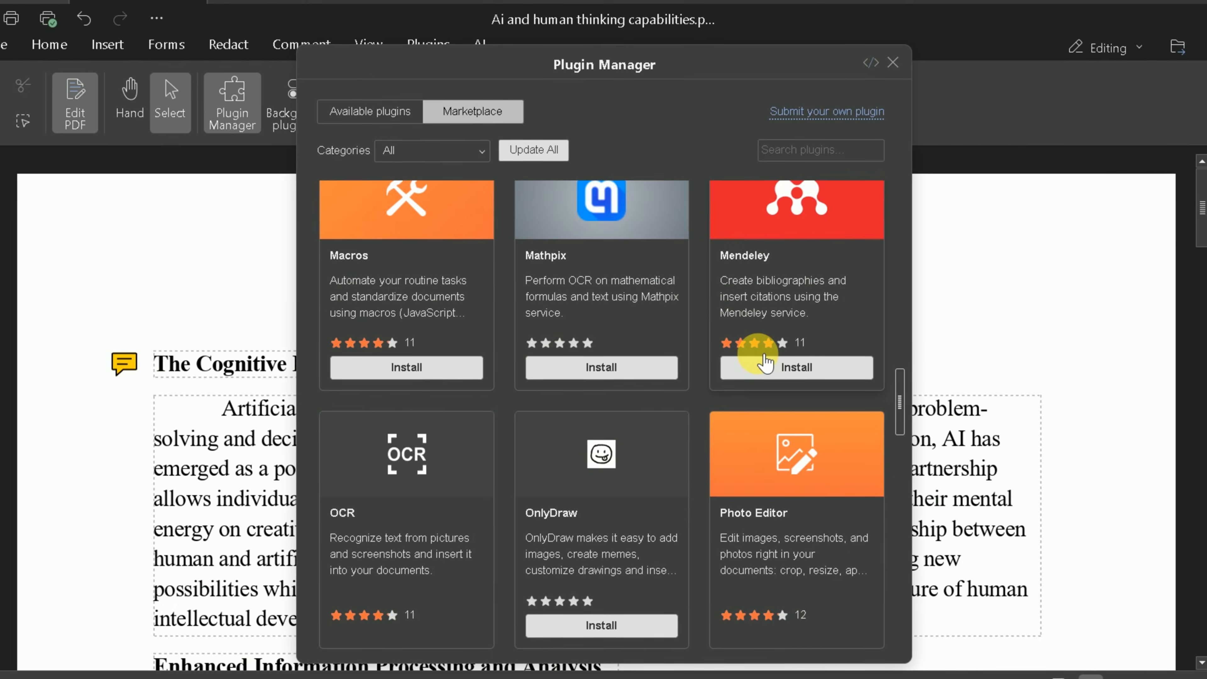
scroll(766, 364, "down", 15)
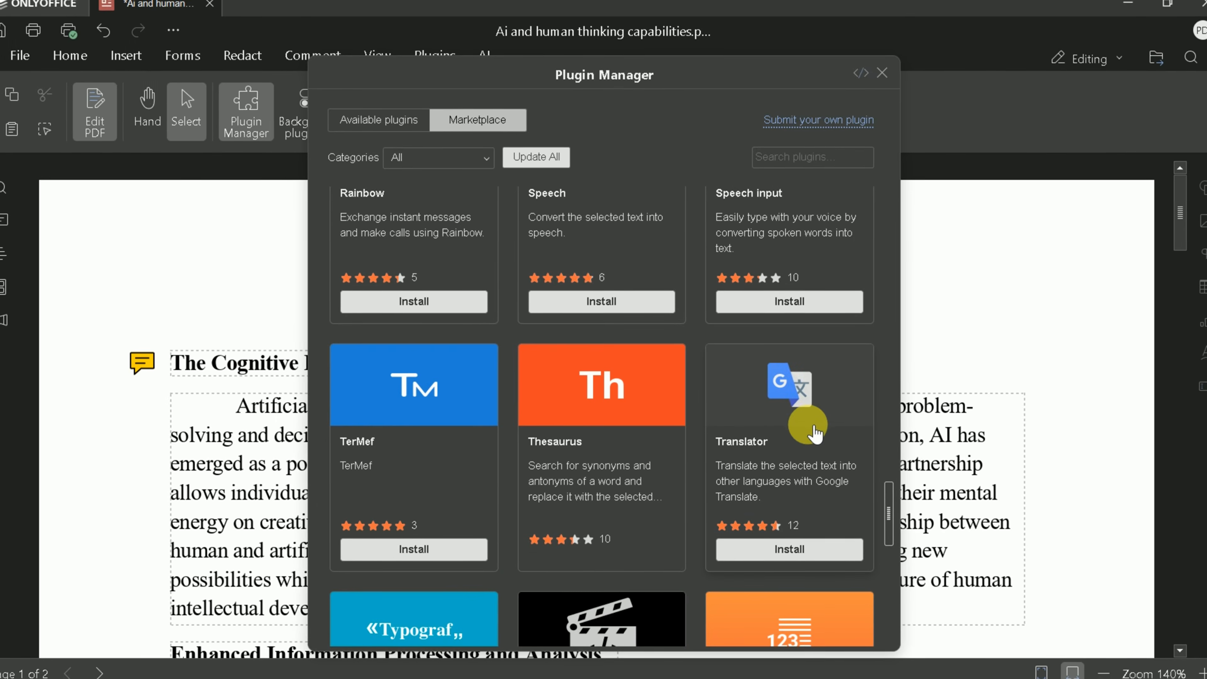
scroll(815, 432, "down", 3)
scroll(815, 433, "up", 3)
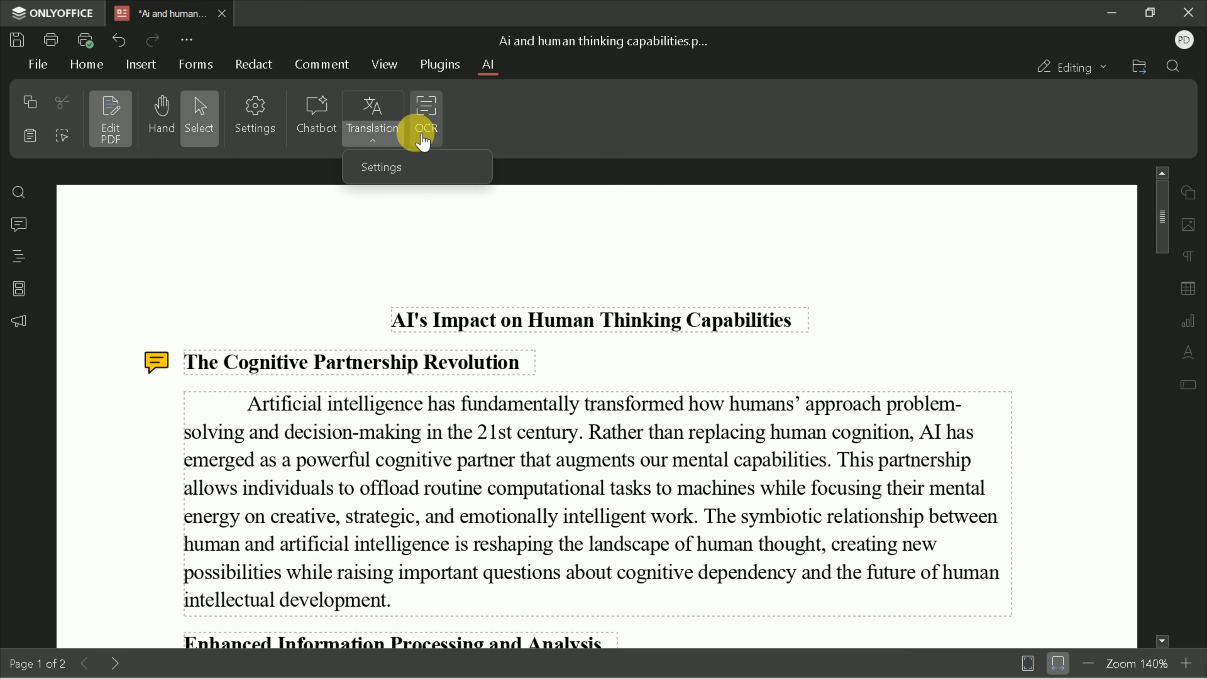
Open the AI configuration and review the tasks to which AI models can be assigned.
left_click(326, 126)
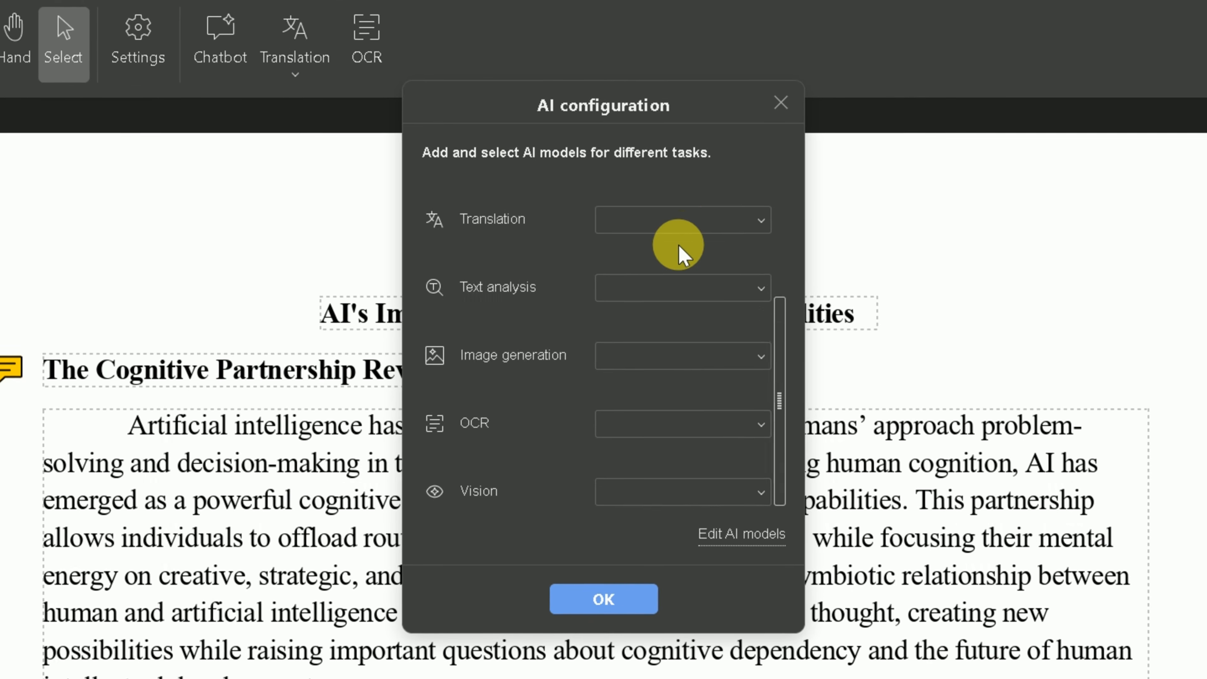
scroll(665, 261, "up", 3)
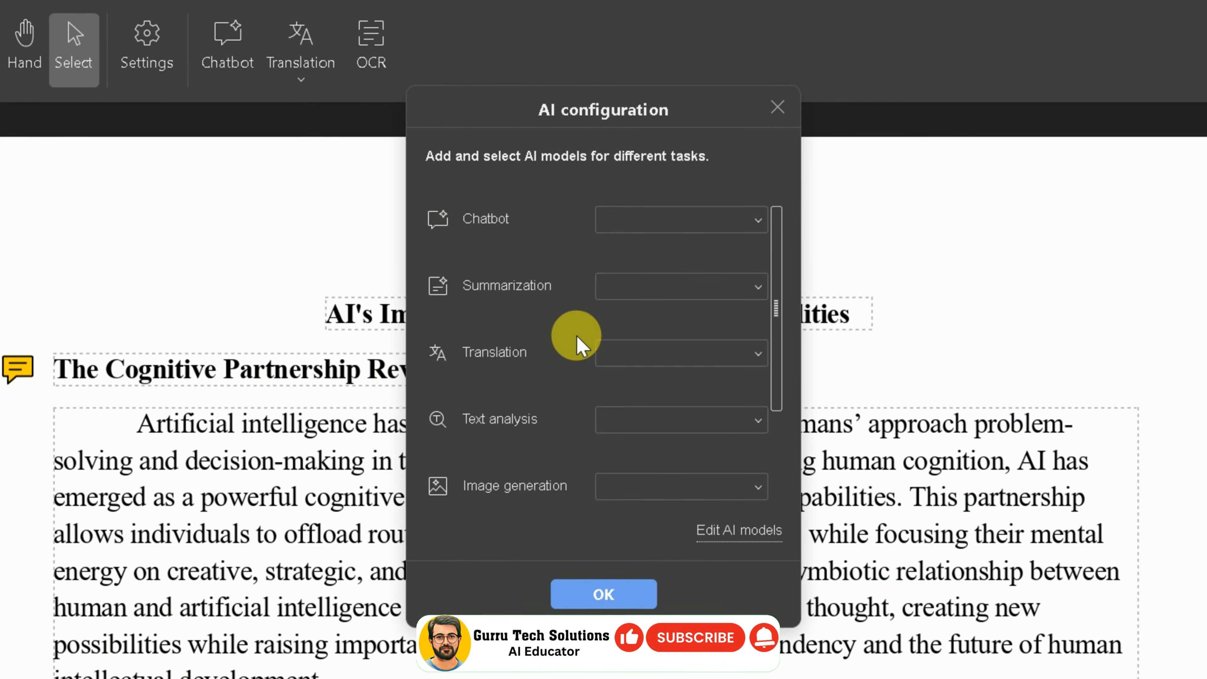
Review the remaining AI tasks, then start adding an AI model with Deepseek as the provider.
scroll(523, 344, "down", 1)
scroll(452, 404, "down", 1)
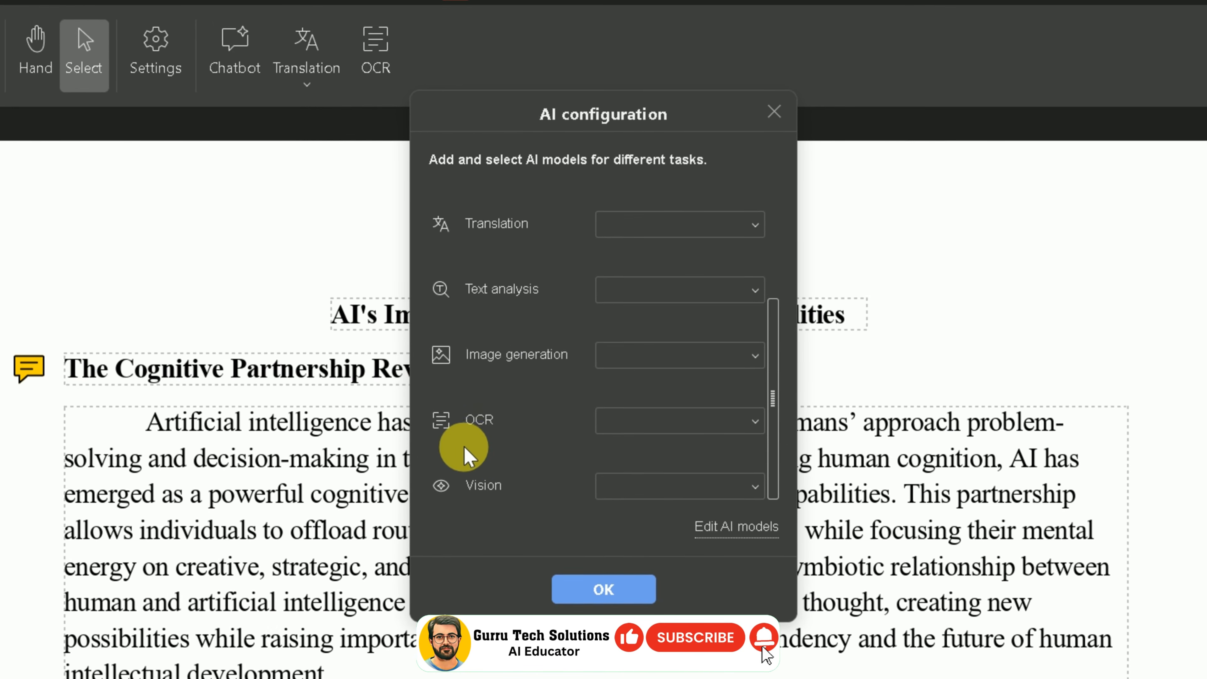
scroll(586, 492, "up", 1)
scroll(584, 487, "down", 1)
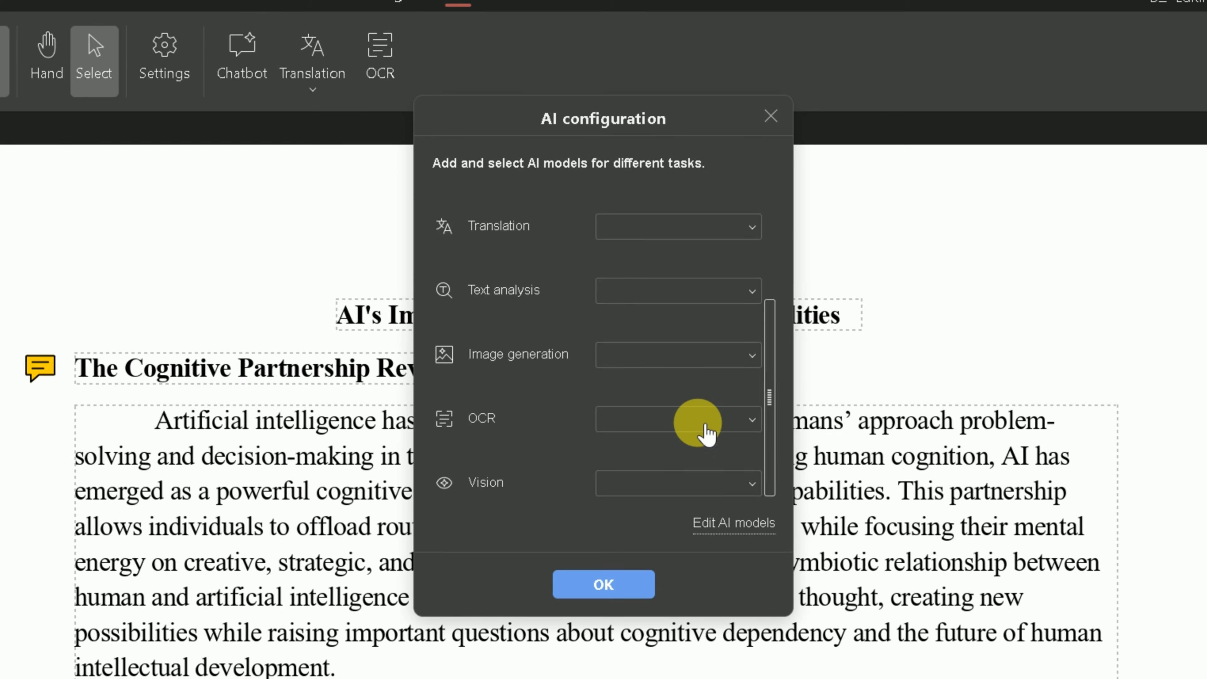
left_click(659, 451)
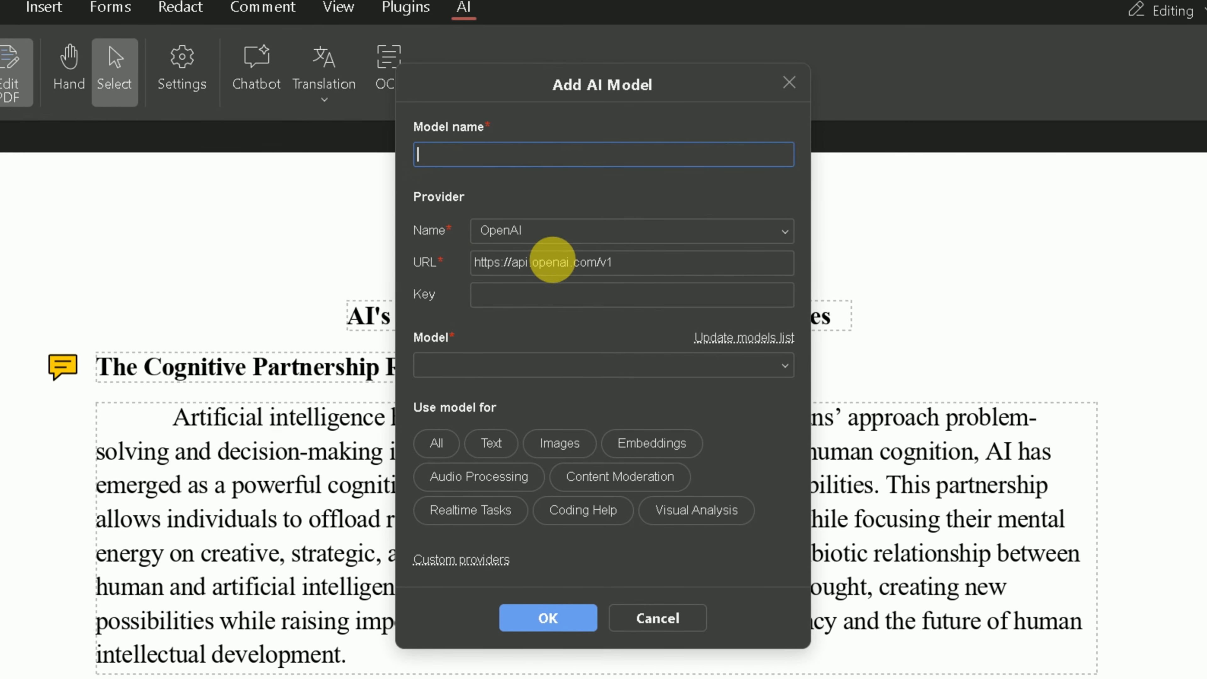
left_click(536, 245)
scroll(535, 300, "down", 3)
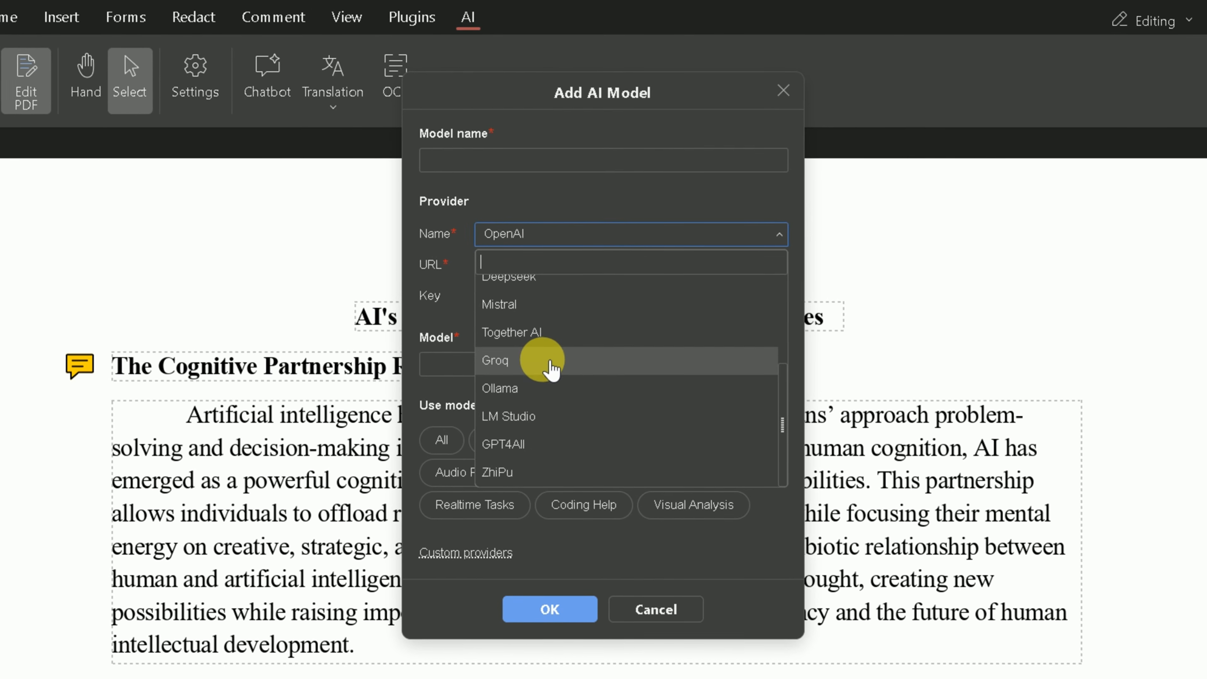
scroll(551, 369, "up", 5)
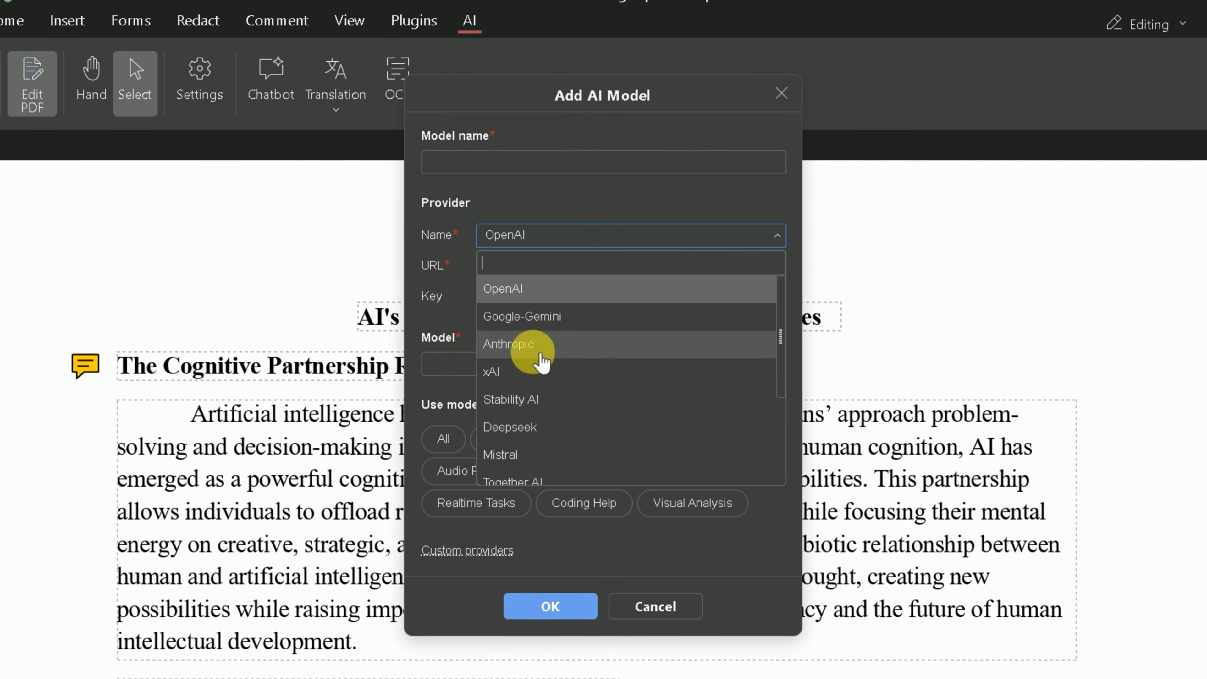
left_click(547, 425)
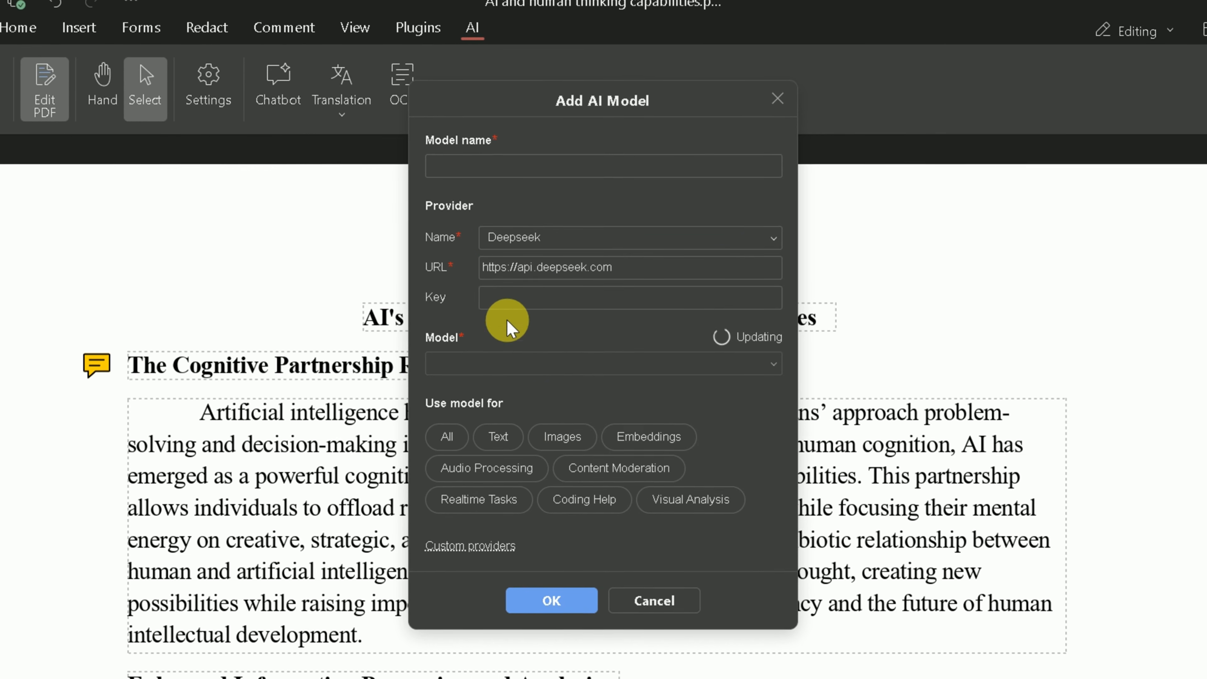
Mark the Deepseek model for use with Text, Images, Embeddings, Audio Processing and Content Moderation, leaving the key empty.
left_click(516, 304)
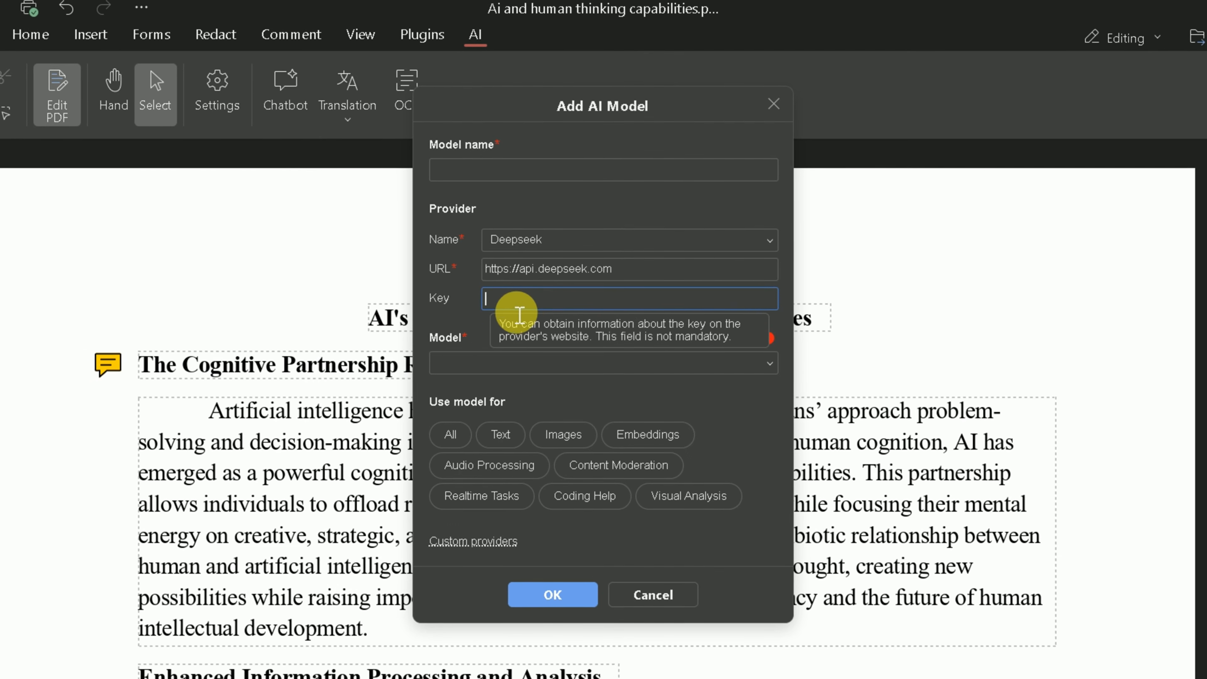
left_click(452, 329)
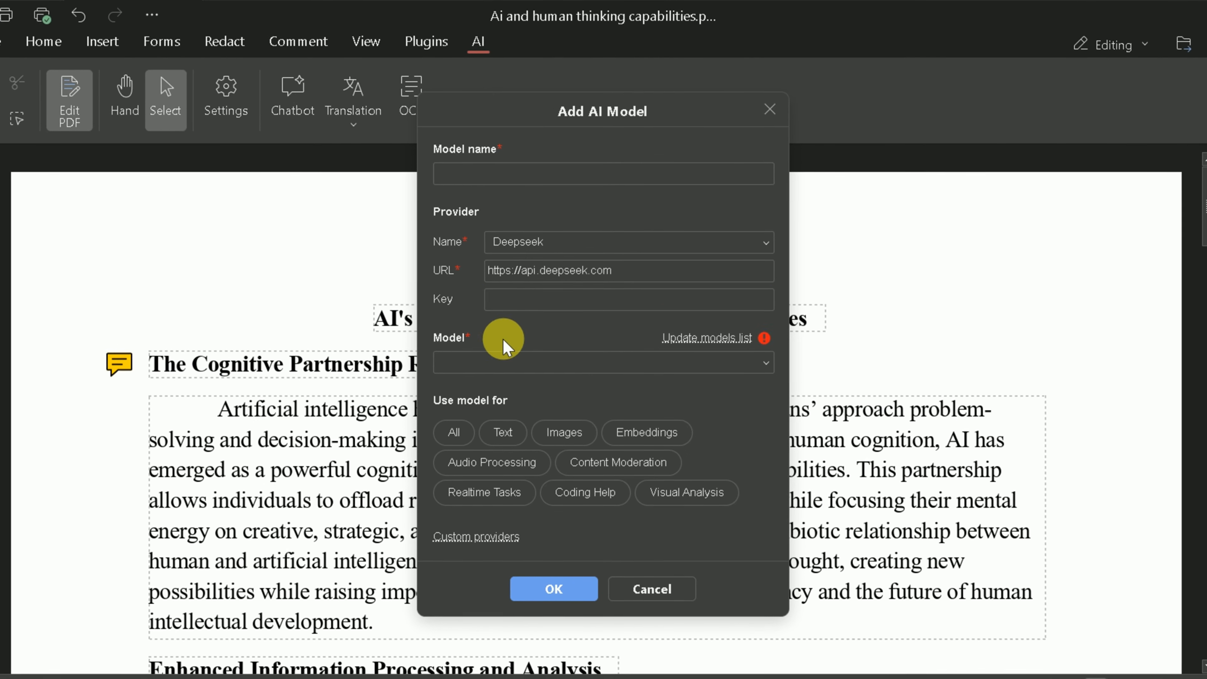
left_click(513, 305)
left_click(460, 328)
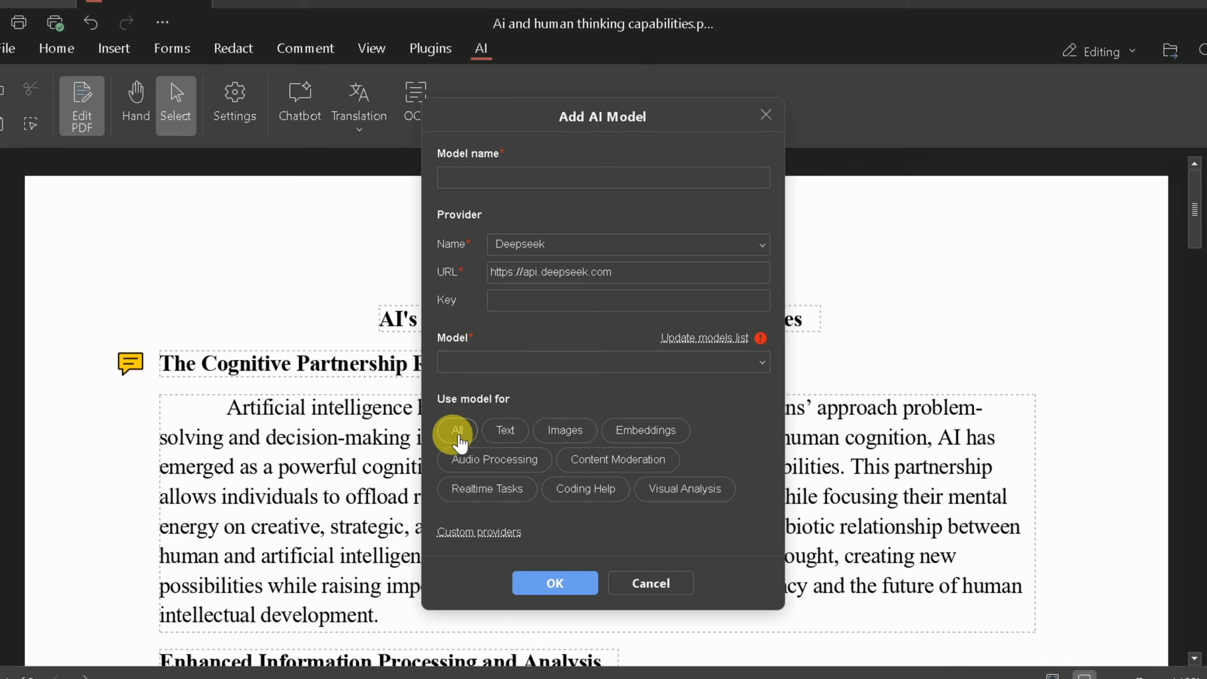
left_click(504, 433)
left_click(568, 439)
left_click(639, 440)
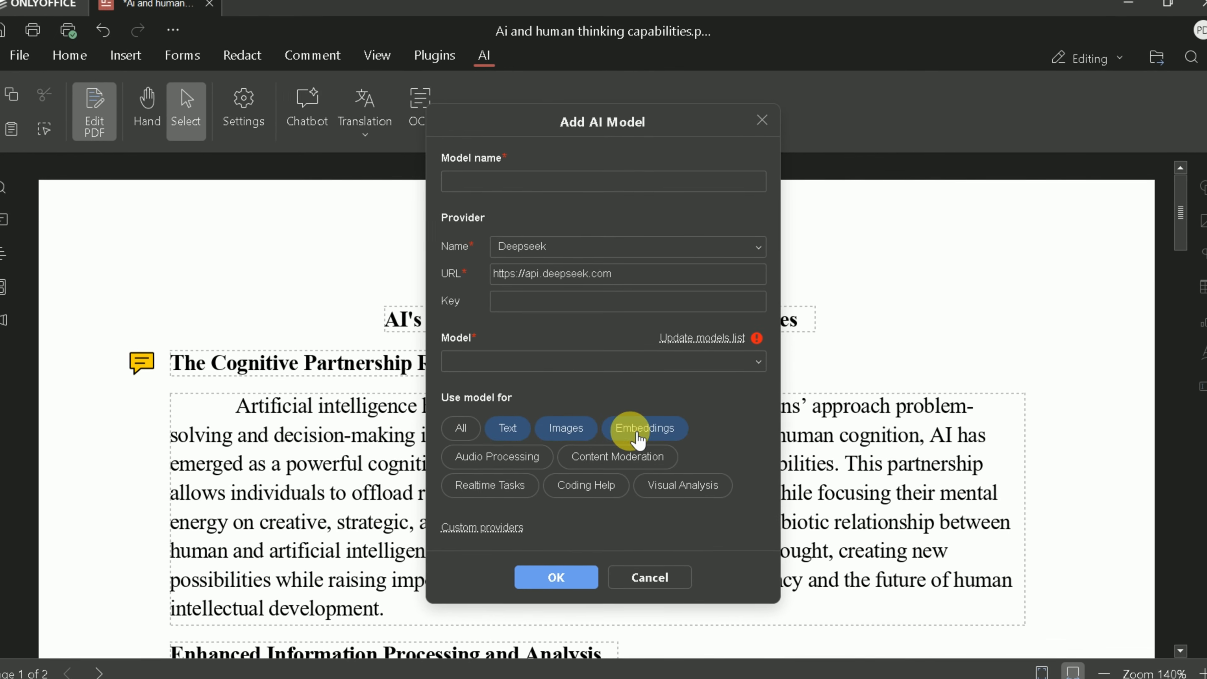
left_click(475, 457)
left_click(580, 457)
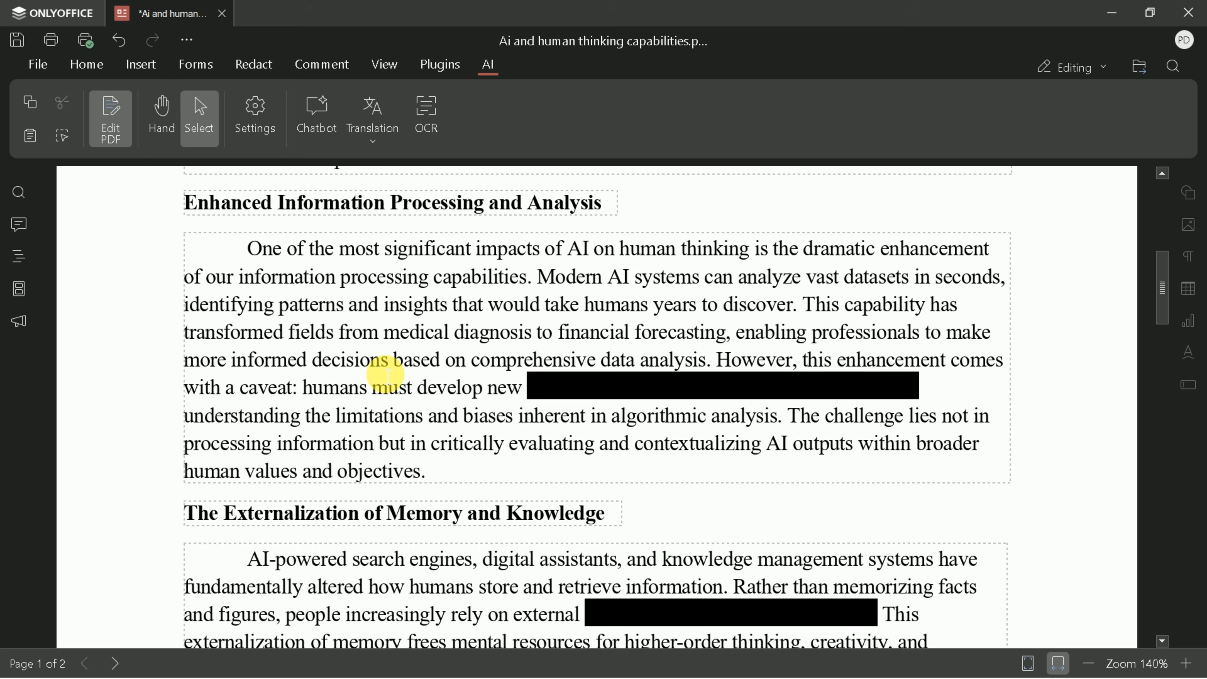
Return to the beginning of page 1 and display the basic text and page editing tools.
scroll(385, 371, "up", 10)
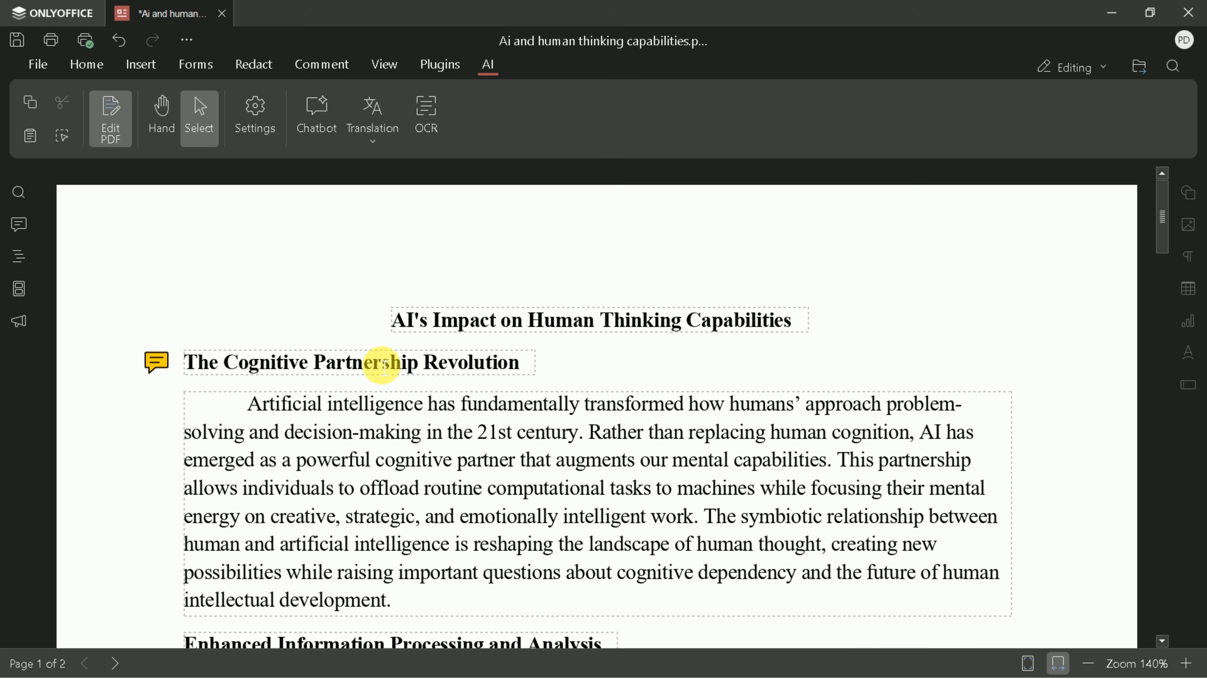
scroll(480, 389, "down", 1)
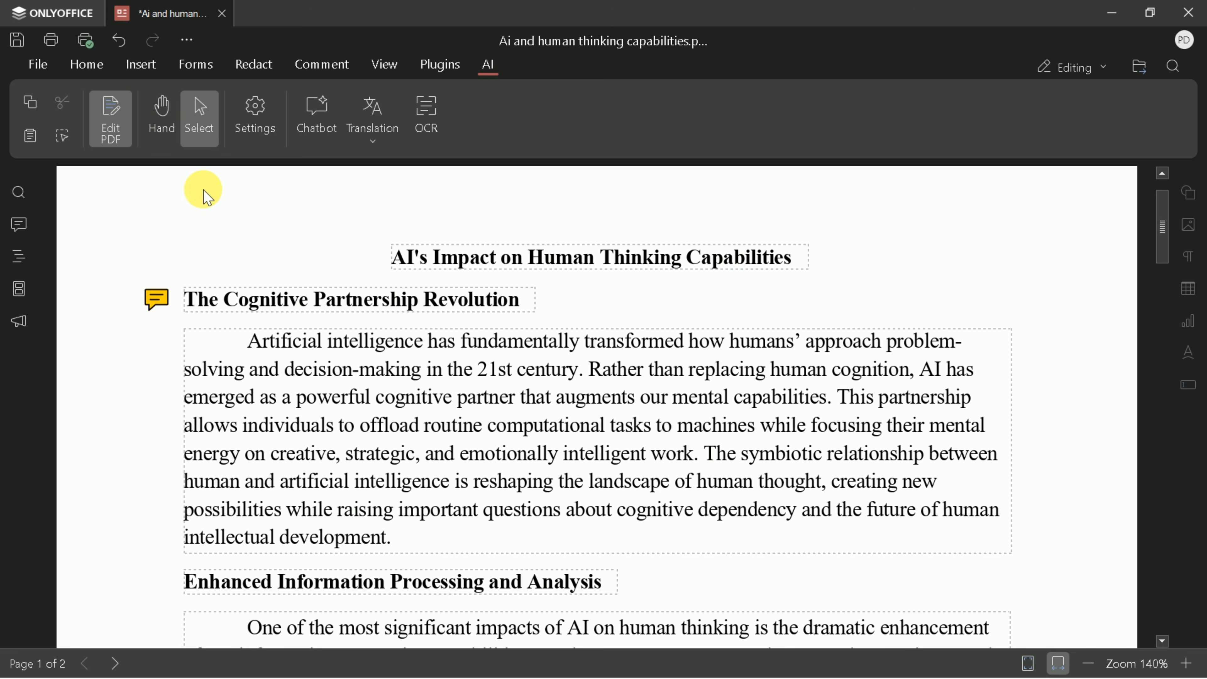
left_click(85, 71)
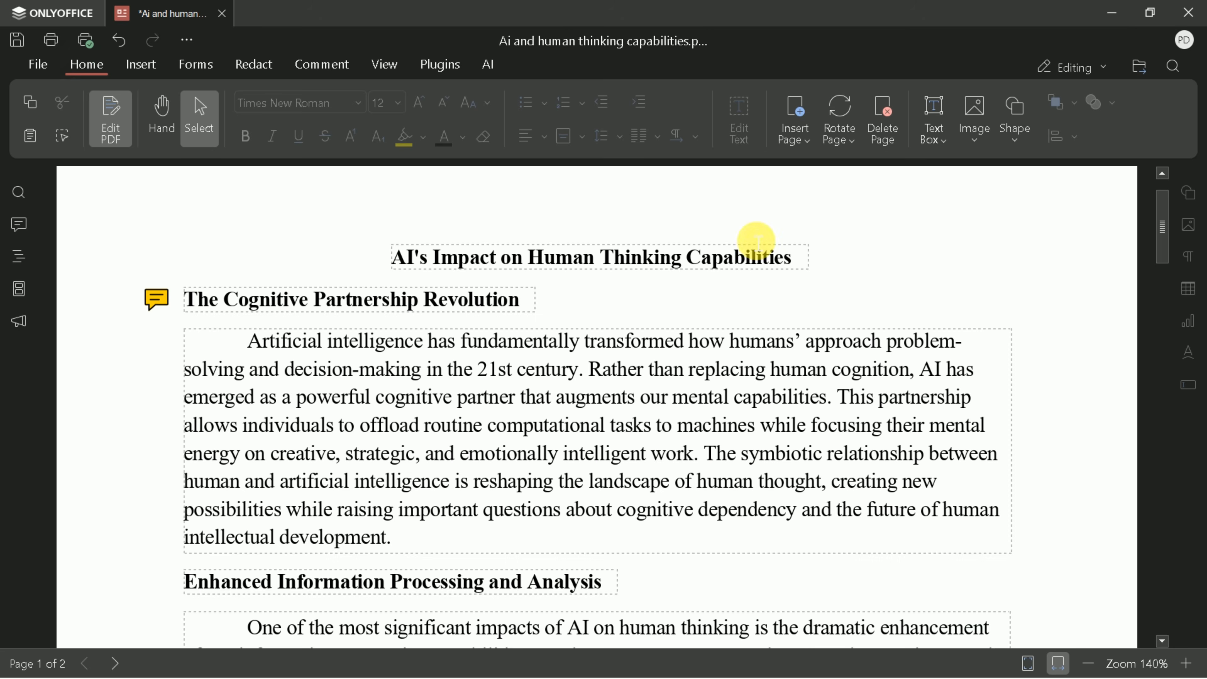